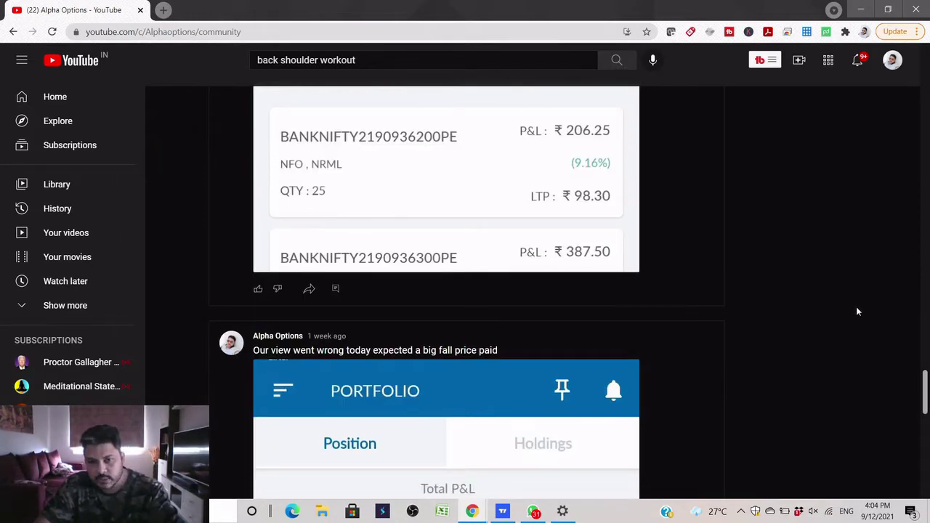
- Scroll the Alpha Options community posts back to the channel header, then bring the TradingView BANKNIFTY chart forward
{"action": "scroll", "coordinate": [857, 311], "scroll_direction": "up", "scroll_amount": 15}
{"action": "scroll", "coordinate": [862, 331], "scroll_direction": "up", "scroll_amount": 6}
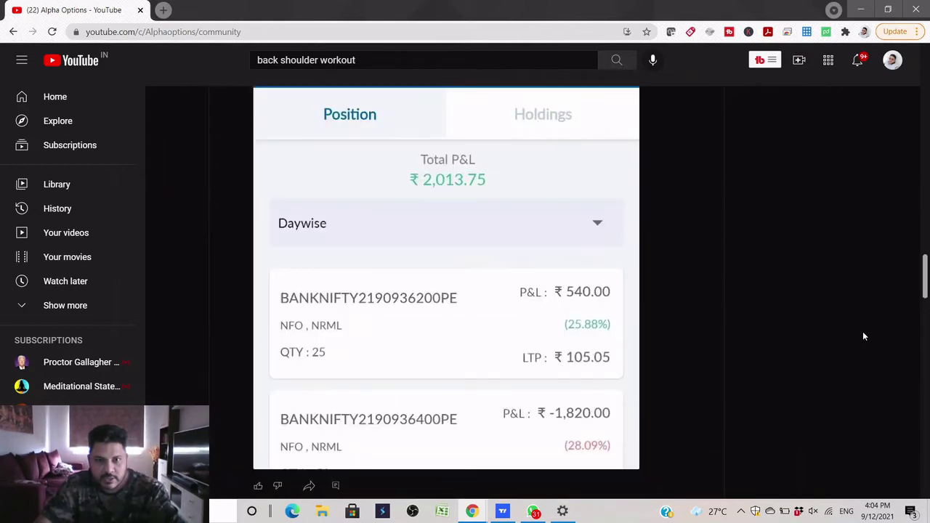
{"action": "scroll", "coordinate": [860, 320], "scroll_direction": "up", "scroll_amount": 4}
{"action": "scroll", "coordinate": [859, 320], "scroll_direction": "up", "scroll_amount": 10}
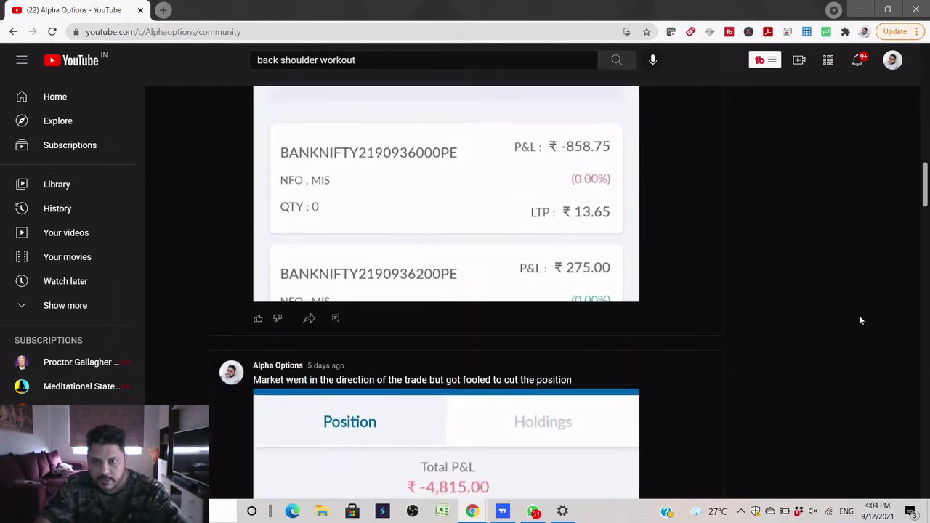
{"action": "scroll", "coordinate": [860, 320], "scroll_direction": "up", "scroll_amount": 8}
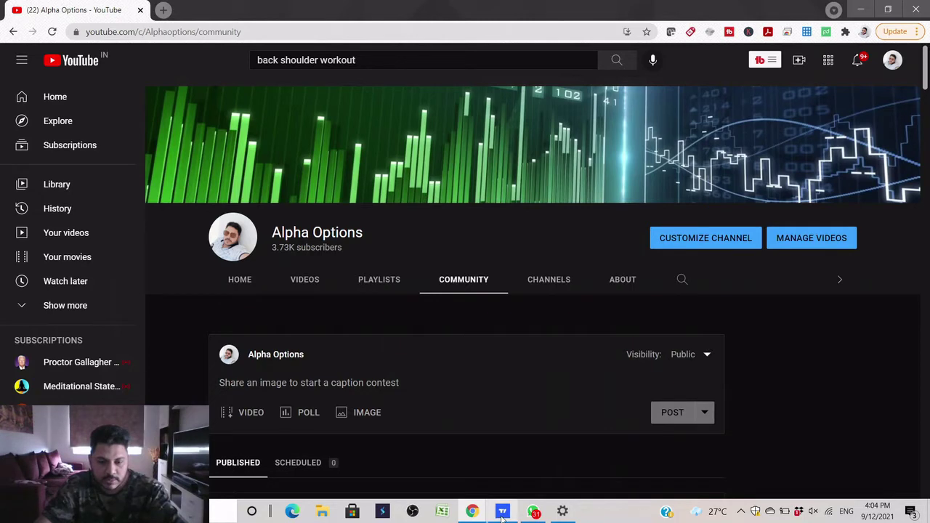
{"action": "mouse_move", "coordinate": [502, 514]}
{"action": "left_click", "coordinate": [505, 481]}
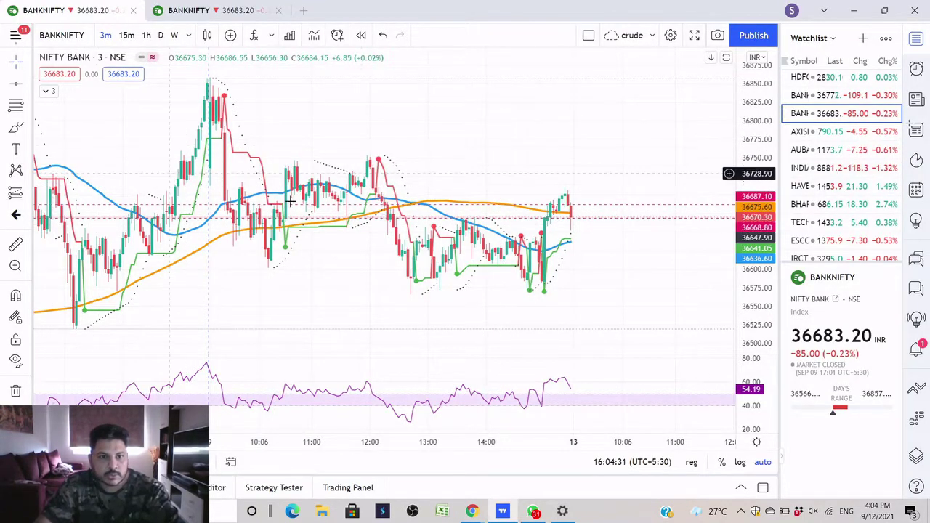
- Switch the BANKNIFTY chart from 3-minute to 1-month candles
{"action": "scroll", "coordinate": [358, 208], "scroll_direction": "up", "scroll_amount": 3}
{"action": "scroll", "coordinate": [568, 174], "scroll_direction": "up", "scroll_amount": 1}
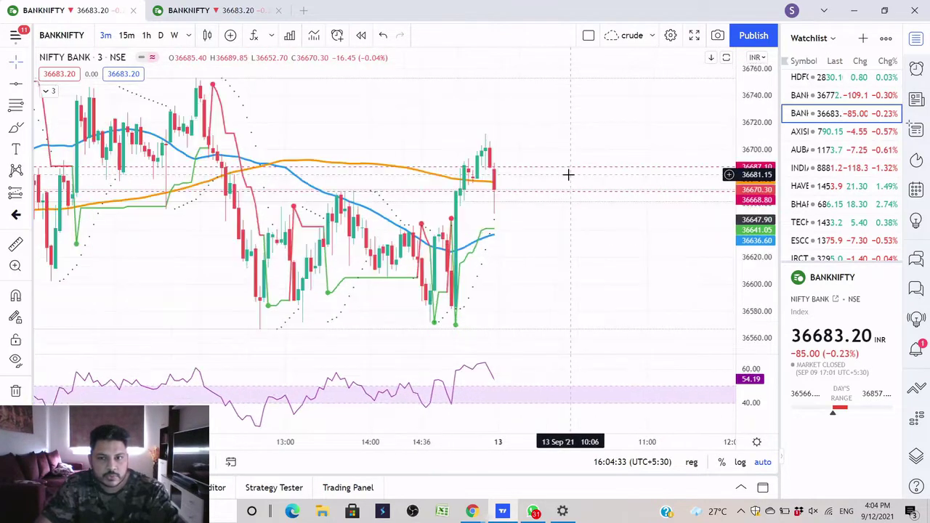
{"action": "scroll", "coordinate": [568, 175], "scroll_direction": "up", "scroll_amount": 1}
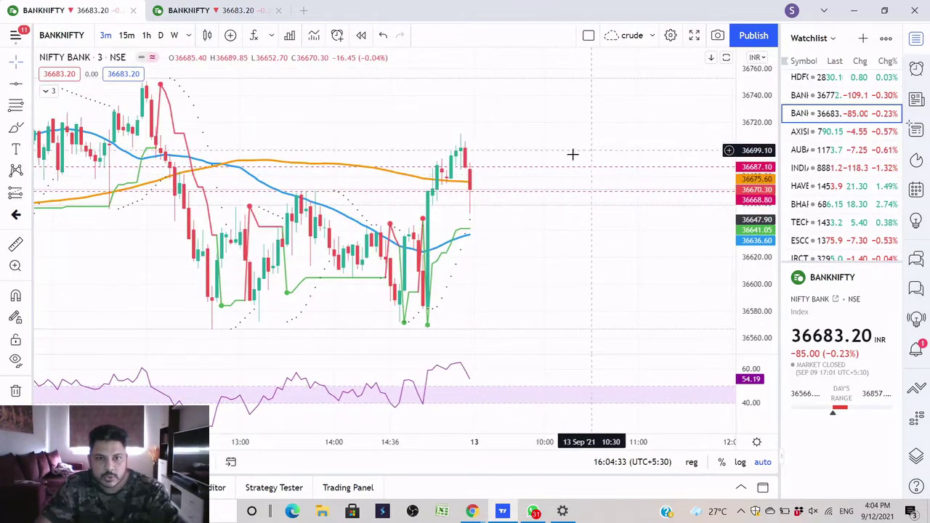
{"action": "left_click", "coordinate": [189, 36]}
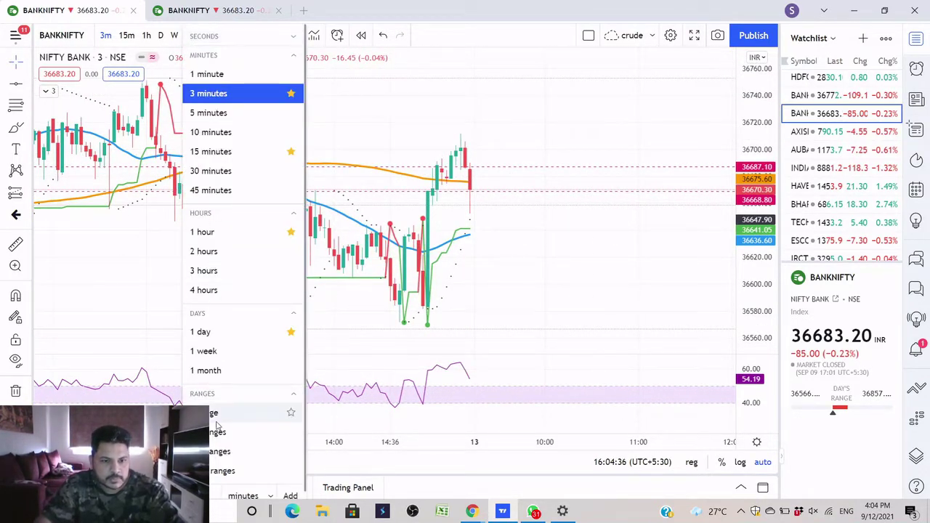
{"action": "scroll", "coordinate": [233, 392], "scroll_direction": "down", "scroll_amount": 1}
{"action": "left_click", "coordinate": [229, 366]}
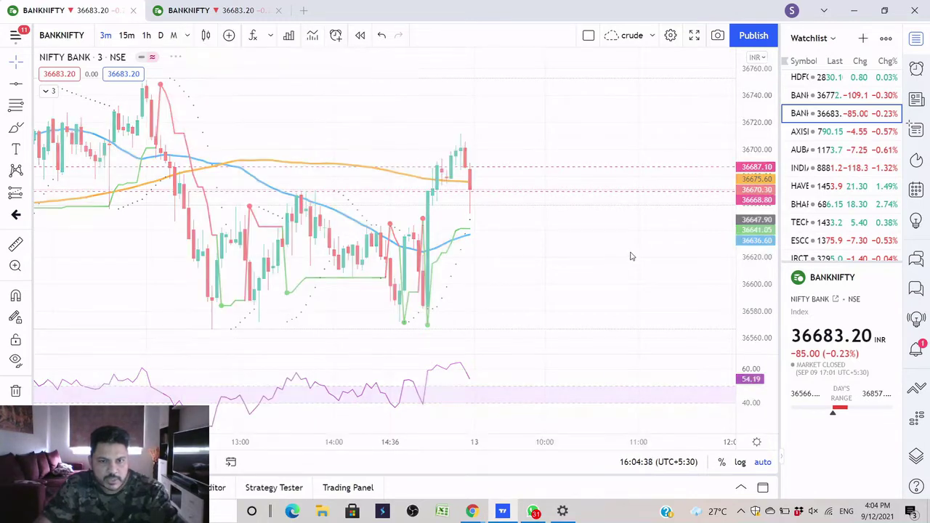
- Zoom the monthly chart, then select and deselect the drawing at the latest candle
{"action": "scroll", "coordinate": [646, 257], "scroll_direction": "up", "scroll_amount": 2}
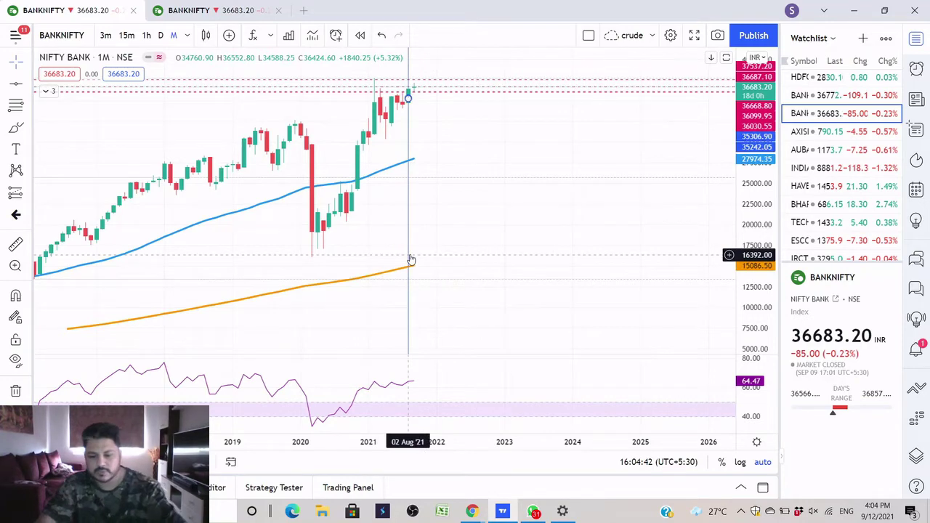
{"action": "scroll", "coordinate": [550, 237], "scroll_direction": "up", "scroll_amount": 1}
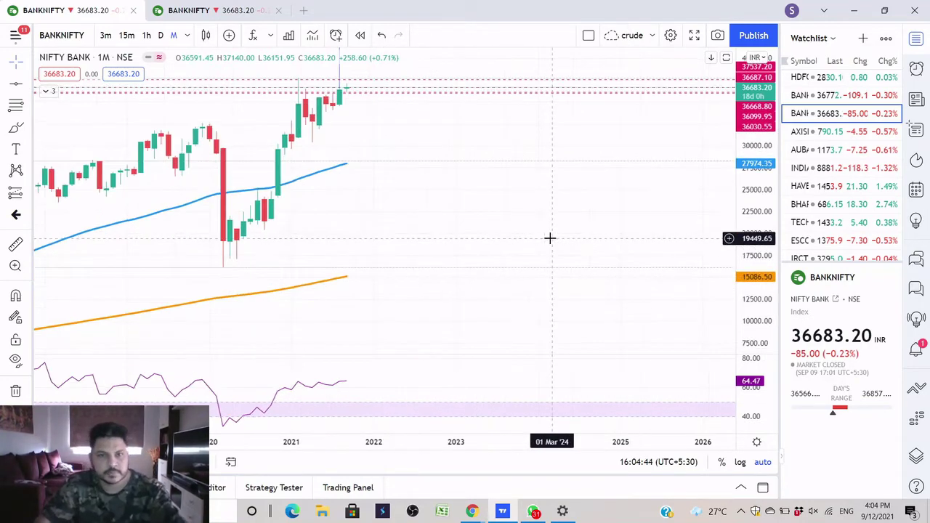
{"action": "scroll", "coordinate": [452, 199], "scroll_direction": "down", "scroll_amount": 5}
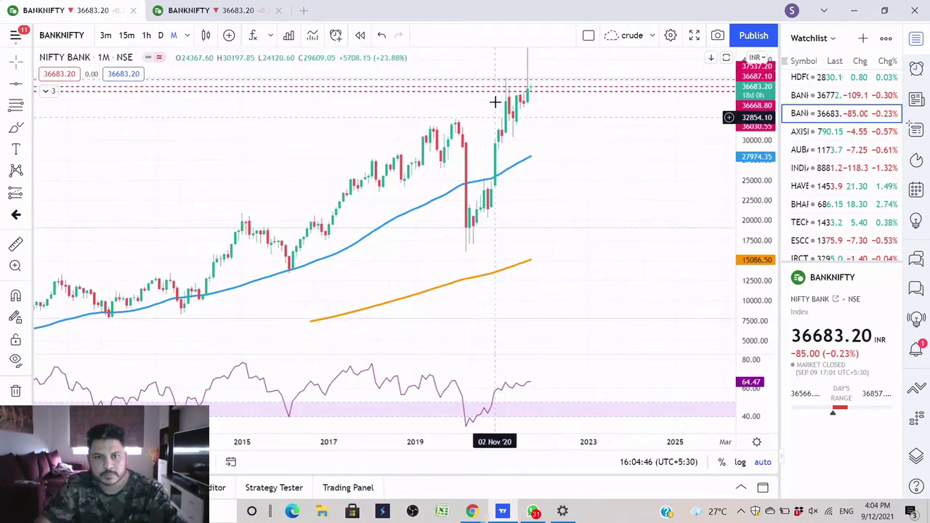
{"action": "left_click", "coordinate": [528, 80]}
{"action": "key", "text": "Escape"}
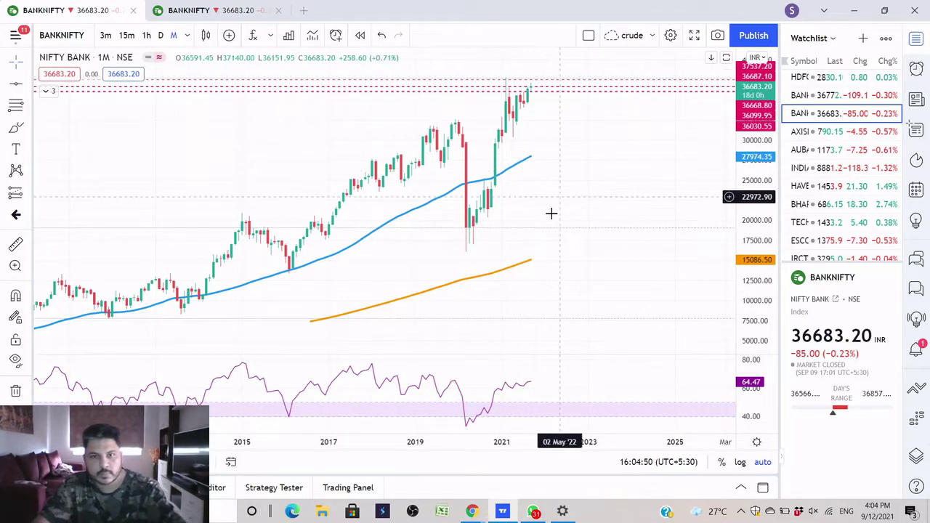
- Zoom in and out over the monthly supertrend history from about 2013 to 2021
{"action": "scroll", "coordinate": [560, 230], "scroll_direction": "up", "scroll_amount": 2}
{"action": "scroll", "coordinate": [563, 238], "scroll_direction": "up", "scroll_amount": 1}
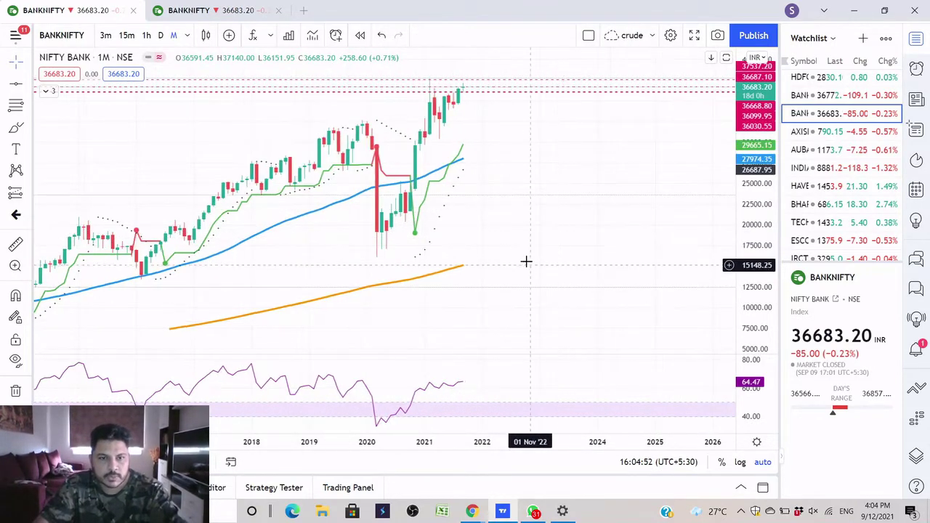
{"action": "scroll", "coordinate": [526, 262], "scroll_direction": "down", "scroll_amount": 2}
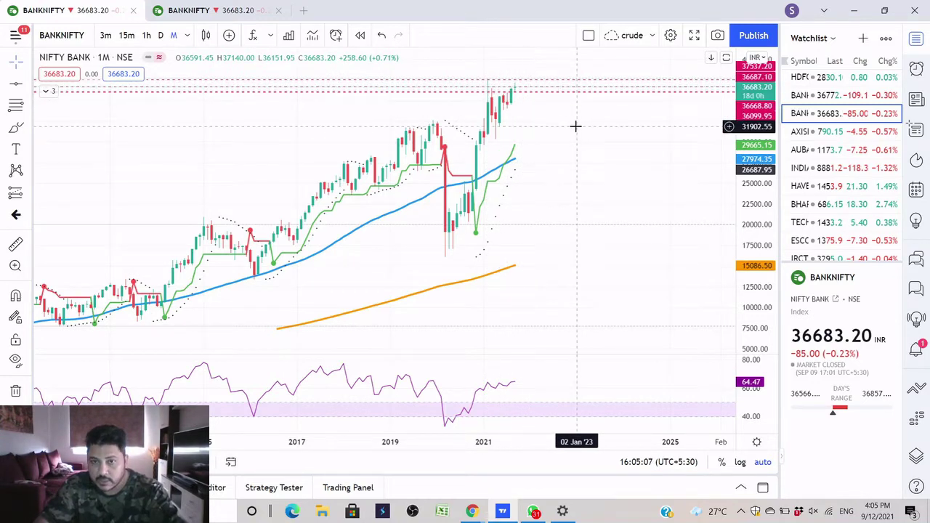
{"action": "scroll", "coordinate": [574, 125], "scroll_direction": "down", "scroll_amount": 2}
{"action": "scroll", "coordinate": [554, 114], "scroll_direction": "down", "scroll_amount": 1}
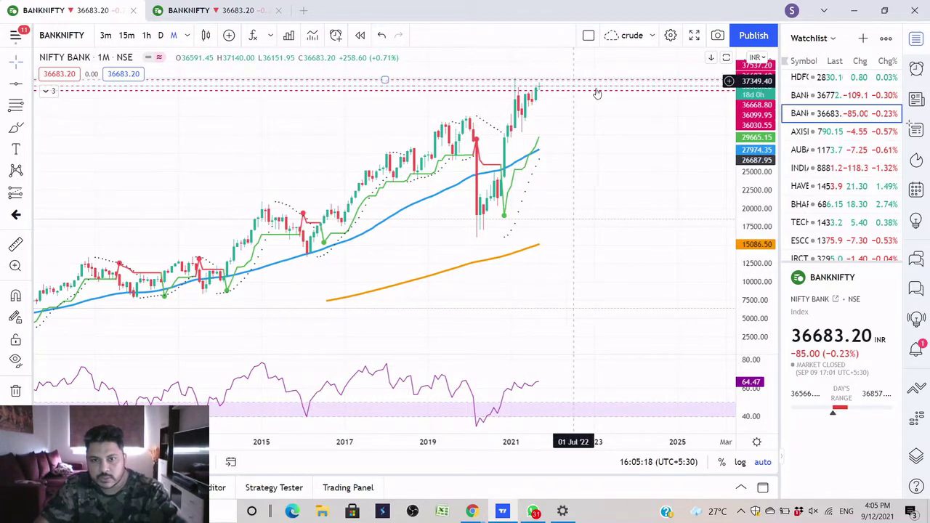
{"action": "scroll", "coordinate": [602, 94], "scroll_direction": "down", "scroll_amount": 2}
{"action": "scroll", "coordinate": [602, 95], "scroll_direction": "down", "scroll_amount": 2}
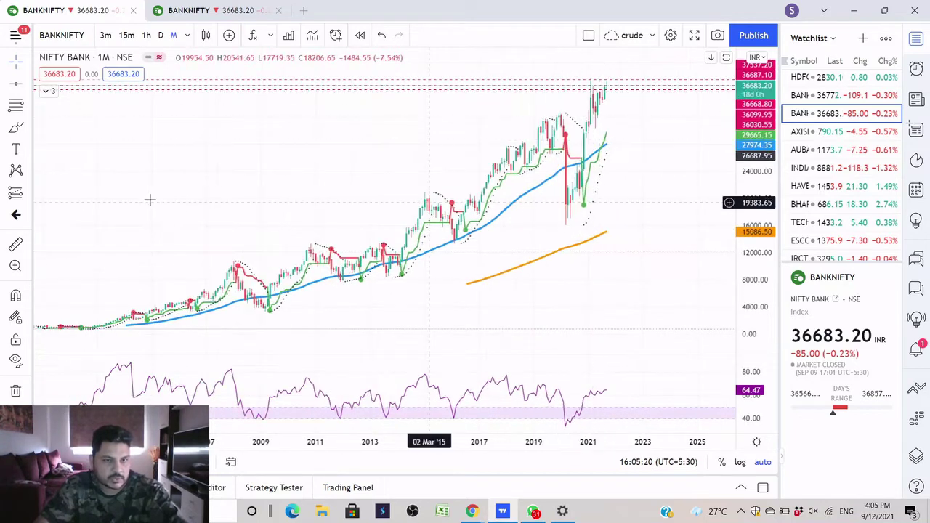
{"action": "scroll", "coordinate": [674, 138], "scroll_direction": "up", "scroll_amount": 2}
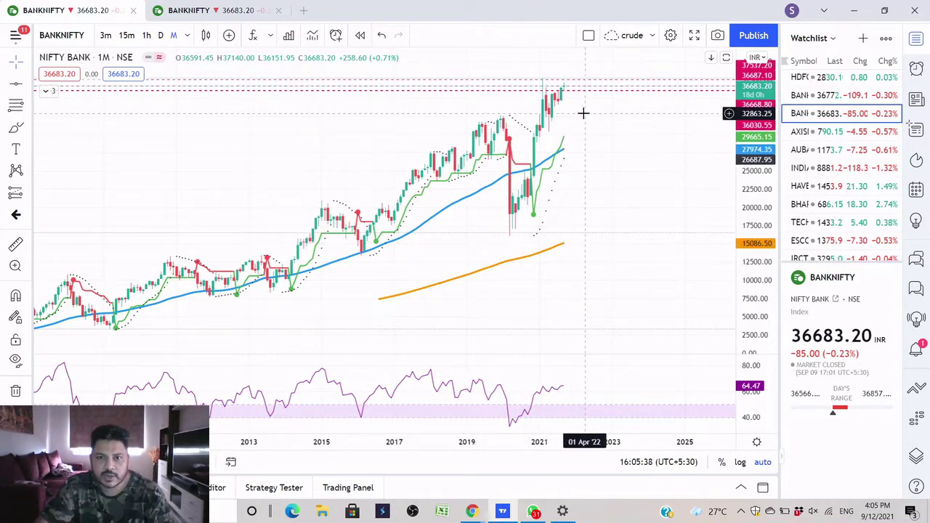
{"action": "scroll", "coordinate": [583, 112], "scroll_direction": "down", "scroll_amount": 2}
{"action": "scroll", "coordinate": [605, 120], "scroll_direction": "down", "scroll_amount": 1}
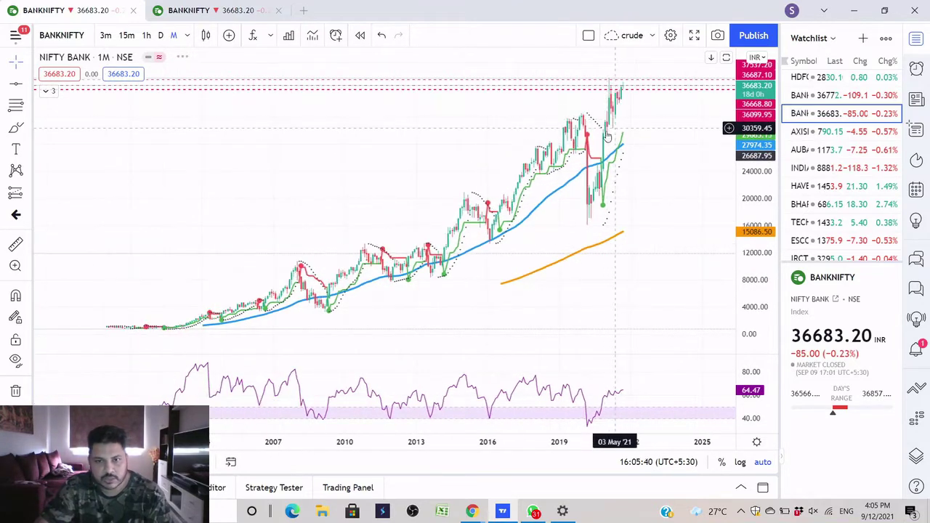
{"action": "scroll", "coordinate": [637, 155], "scroll_direction": "up", "scroll_amount": 3}
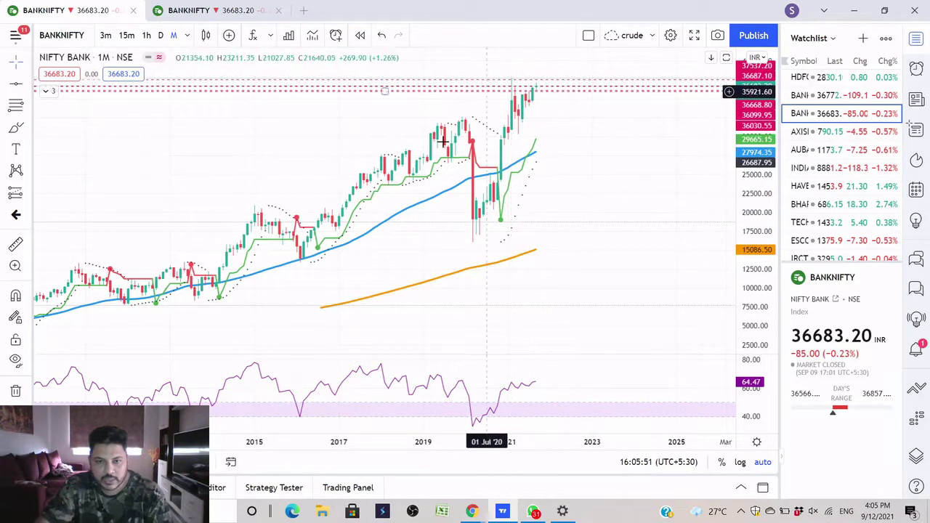
{"action": "left_click", "coordinate": [187, 40]}
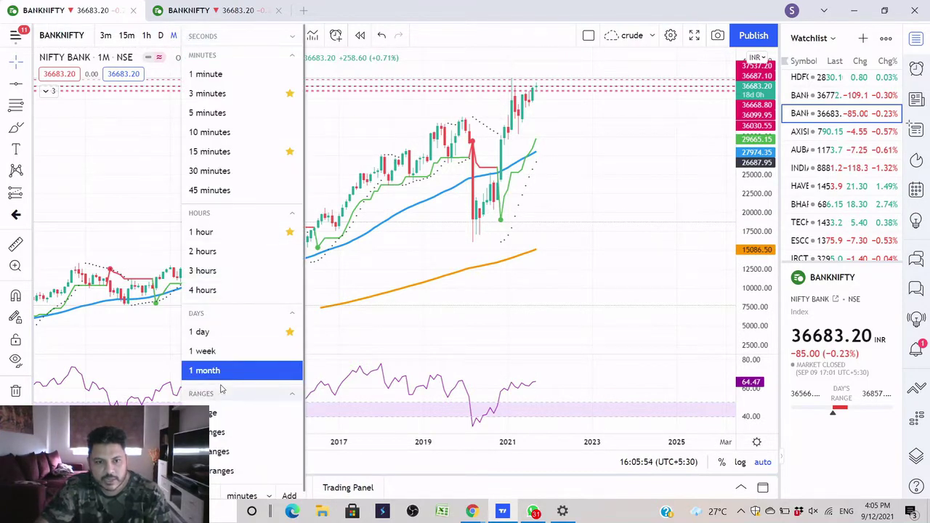
{"action": "scroll", "coordinate": [225, 291], "scroll_direction": "down", "scroll_amount": 1}
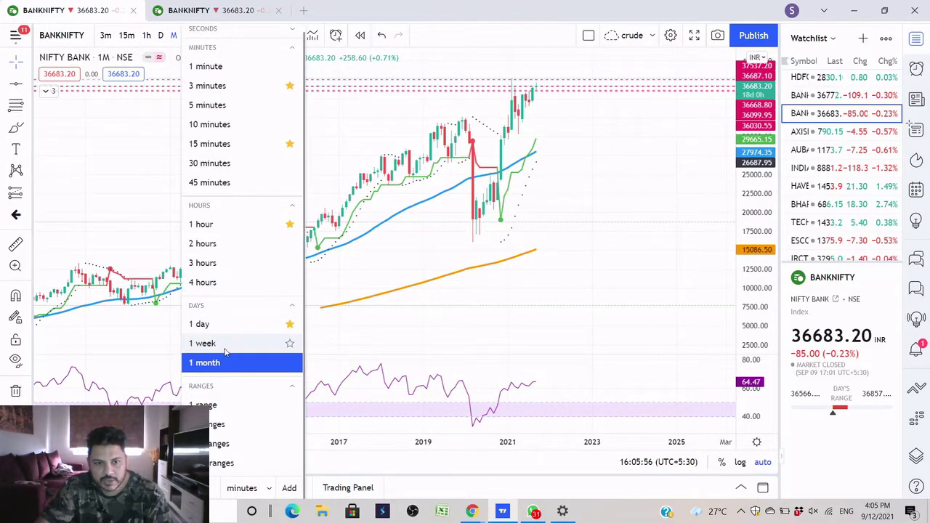
{"action": "left_click", "coordinate": [225, 348]}
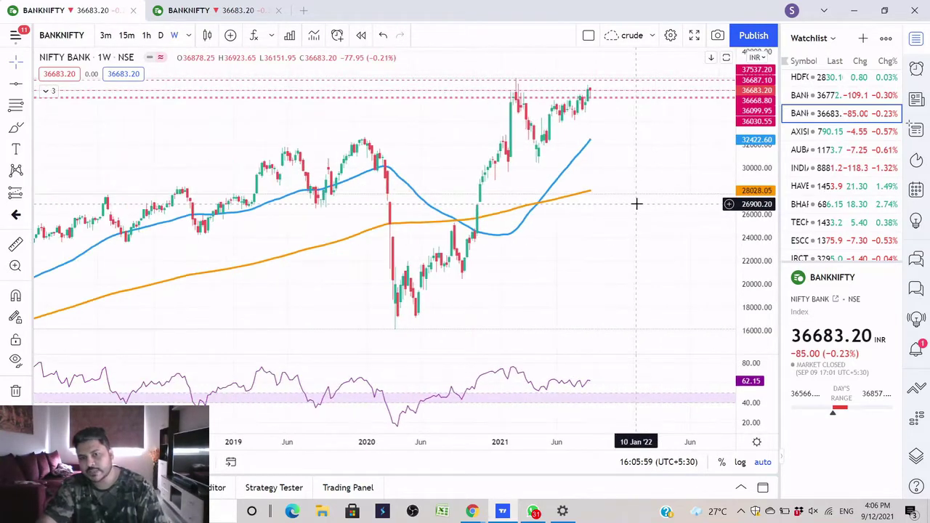
{"action": "scroll", "coordinate": [636, 203], "scroll_direction": "down", "scroll_amount": 2}
{"action": "scroll", "coordinate": [636, 203], "scroll_direction": "down", "scroll_amount": 2}
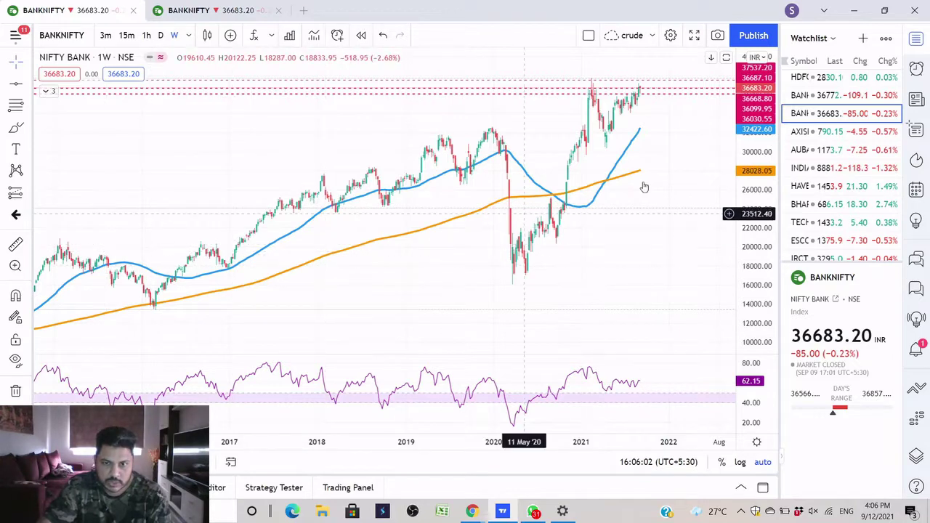
{"action": "scroll", "coordinate": [629, 204], "scroll_direction": "up", "scroll_amount": 2}
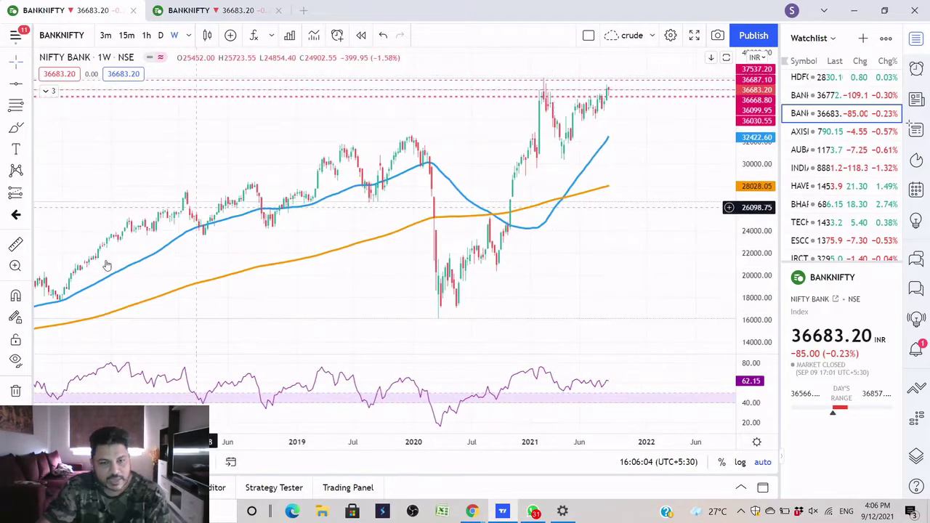
{"action": "scroll", "coordinate": [626, 195], "scroll_direction": "up", "scroll_amount": 2}
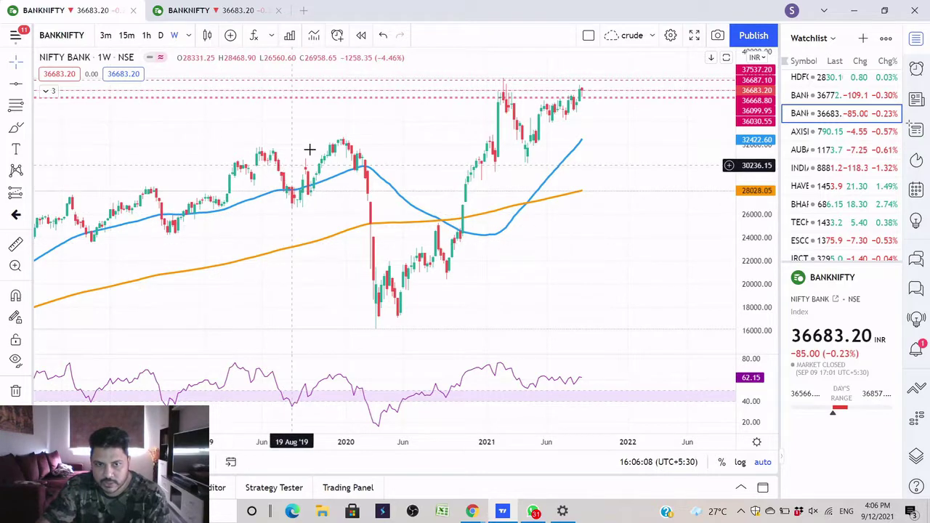
{"action": "scroll", "coordinate": [389, 132], "scroll_direction": "down", "scroll_amount": 1}
{"action": "scroll", "coordinate": [389, 132], "scroll_direction": "down", "scroll_amount": 1}
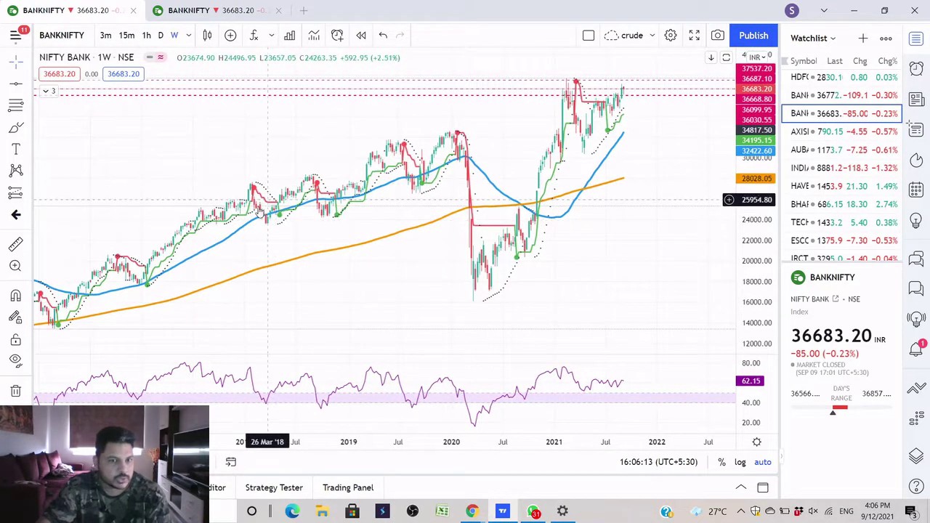
{"action": "scroll", "coordinate": [266, 208], "scroll_direction": "up", "scroll_amount": 1}
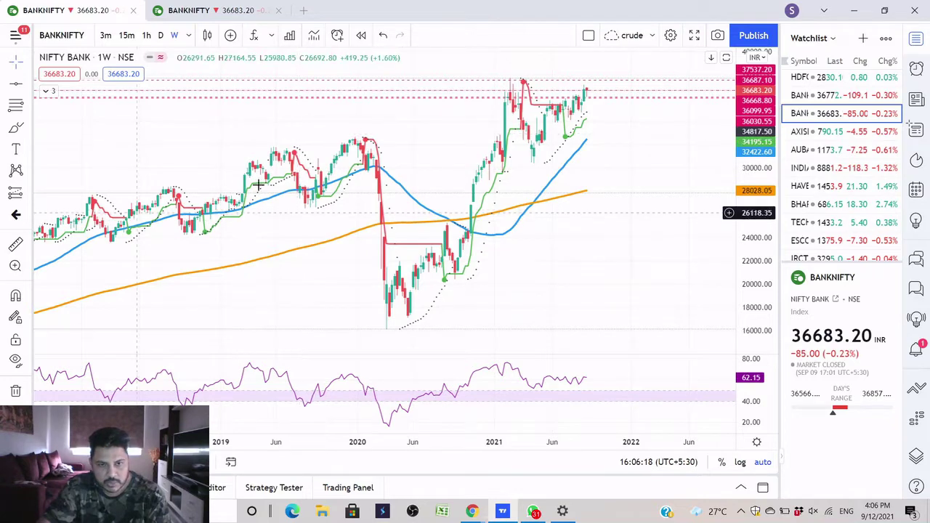
{"action": "scroll", "coordinate": [416, 144], "scroll_direction": "up", "scroll_amount": 1}
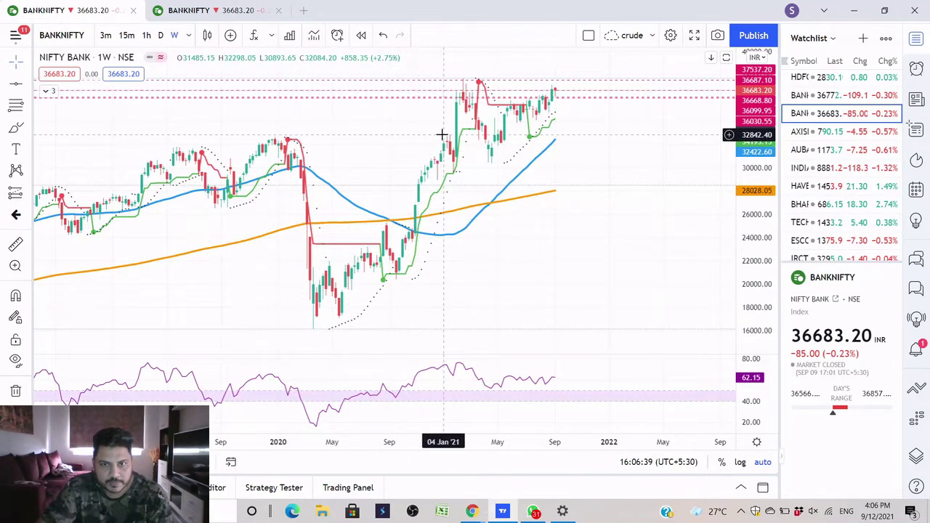
{"action": "scroll", "coordinate": [598, 191], "scroll_direction": "up", "scroll_amount": 3}
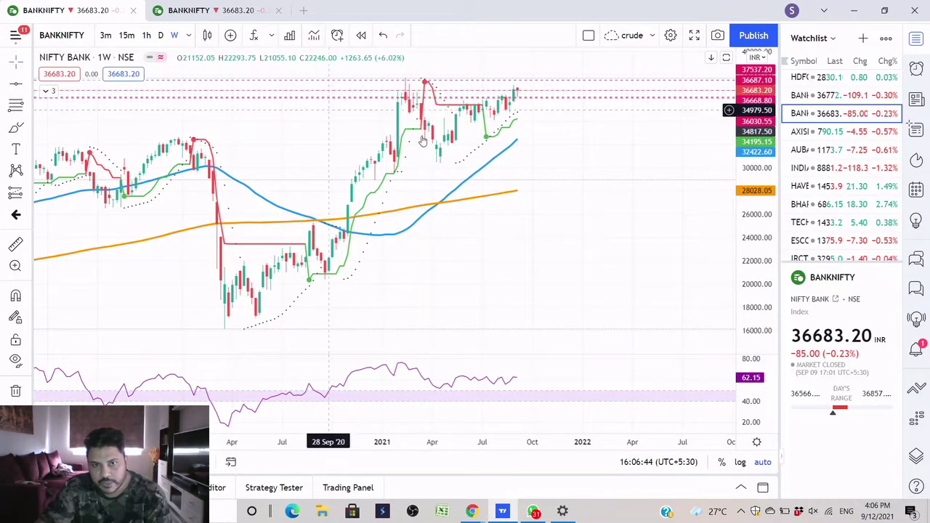
{"action": "scroll", "coordinate": [567, 166], "scroll_direction": "down", "scroll_amount": 2}
{"action": "scroll", "coordinate": [587, 172], "scroll_direction": "up", "scroll_amount": 3}
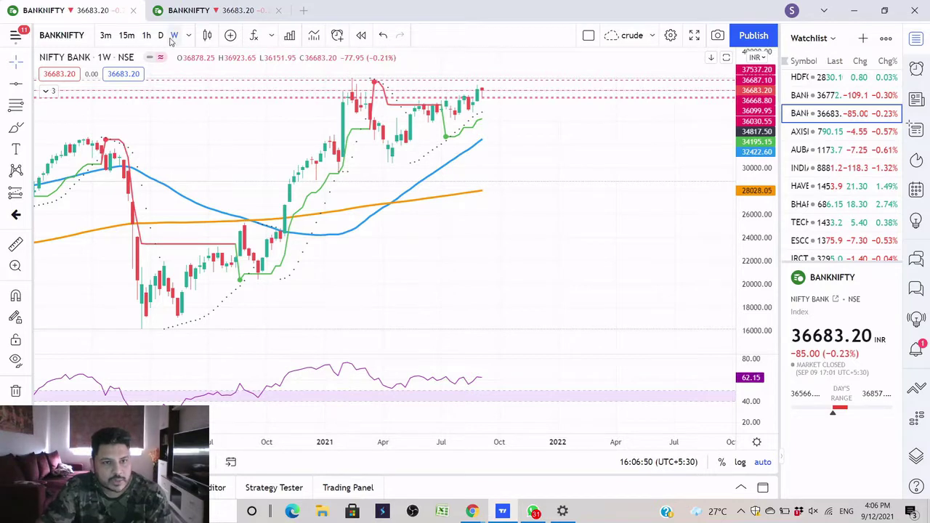
{"action": "scroll", "coordinate": [554, 145], "scroll_direction": "up", "scroll_amount": 1}
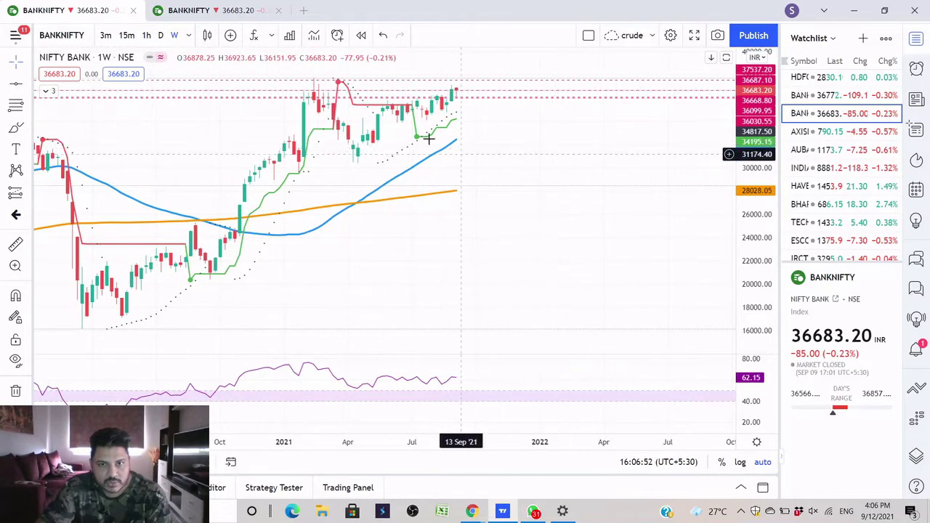
{"action": "scroll", "coordinate": [512, 127], "scroll_direction": "up", "scroll_amount": 1}
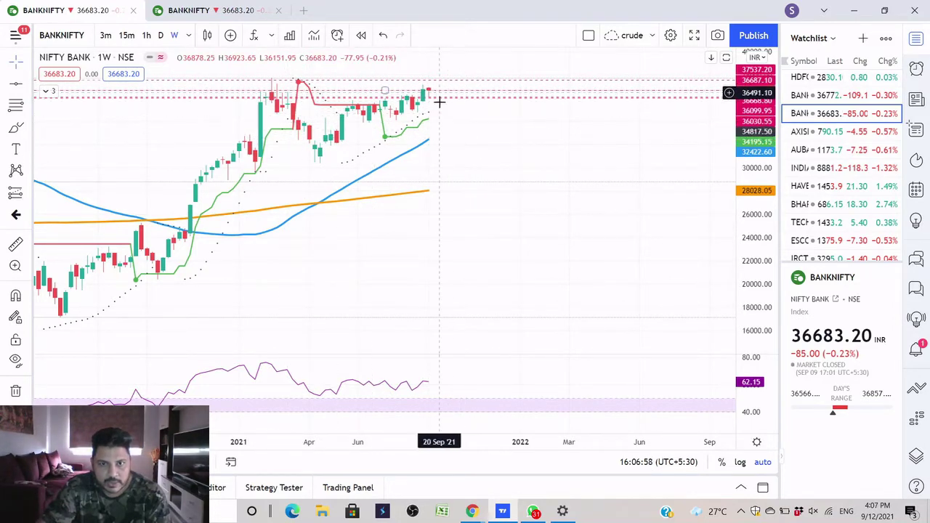
{"action": "scroll", "coordinate": [448, 103], "scroll_direction": "up", "scroll_amount": 1}
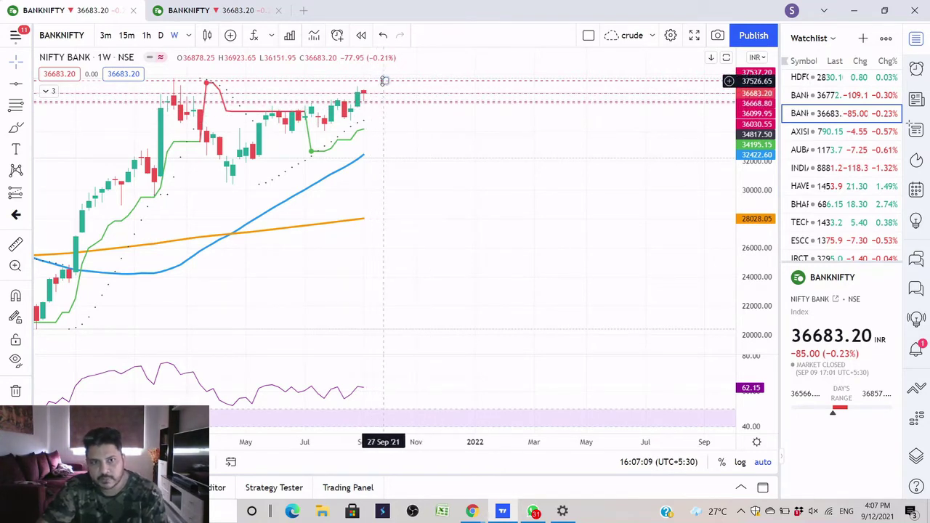
{"action": "left_click", "coordinate": [188, 36]}
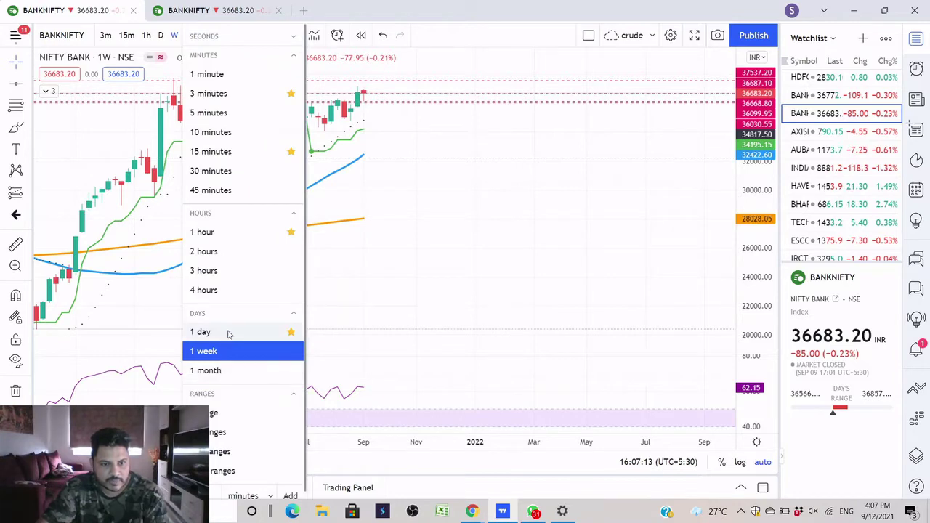
- Review BANKNIFTY on 1-day candles, then open the NIFTY chart from the watchlist
{"action": "left_click", "coordinate": [201, 332]}
{"action": "scroll", "coordinate": [610, 199], "scroll_direction": "up", "scroll_amount": 4}
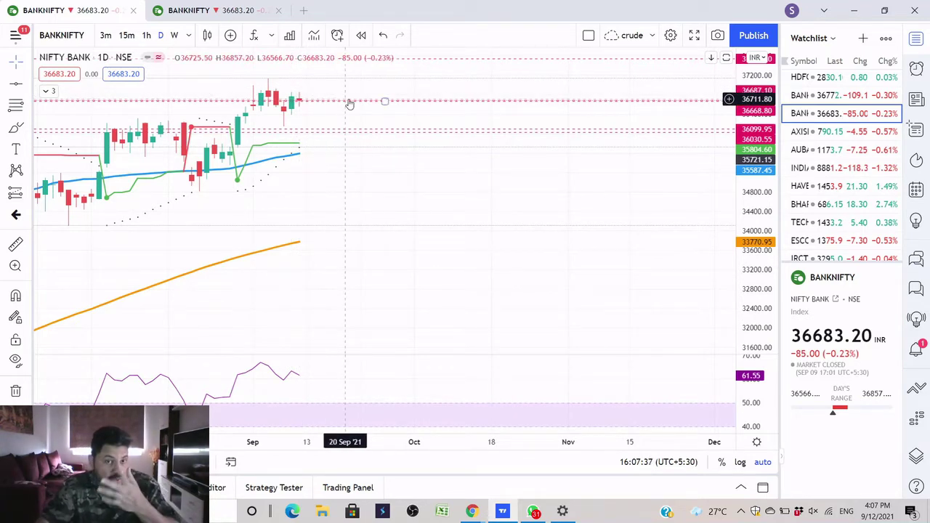
{"action": "scroll", "coordinate": [392, 138], "scroll_direction": "down", "scroll_amount": 2}
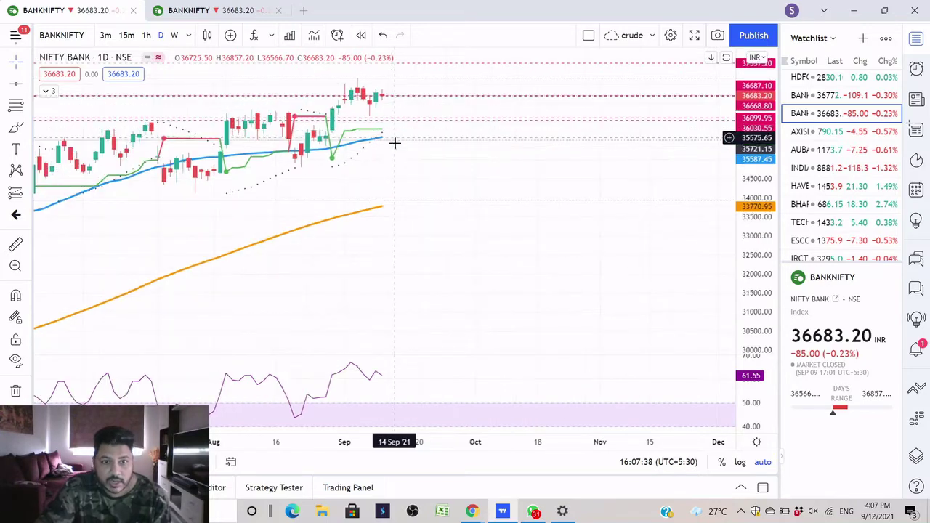
{"action": "scroll", "coordinate": [383, 97], "scroll_direction": "down", "scroll_amount": 1}
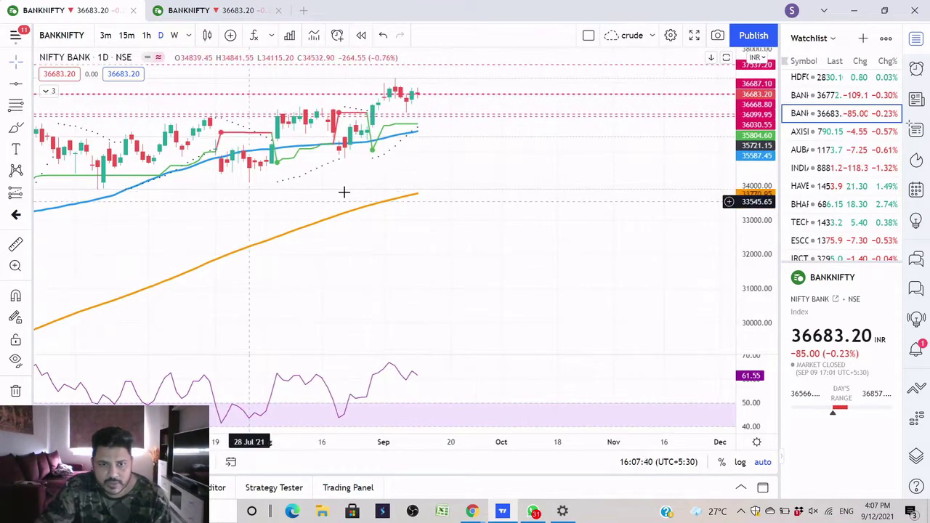
{"action": "scroll", "coordinate": [476, 158], "scroll_direction": "up", "scroll_amount": 1}
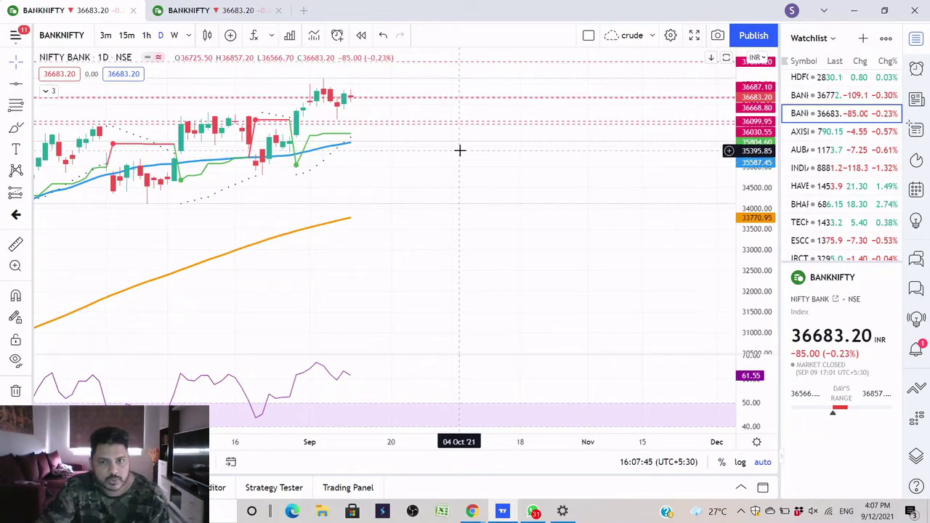
{"action": "scroll", "coordinate": [459, 150], "scroll_direction": "down", "scroll_amount": 1}
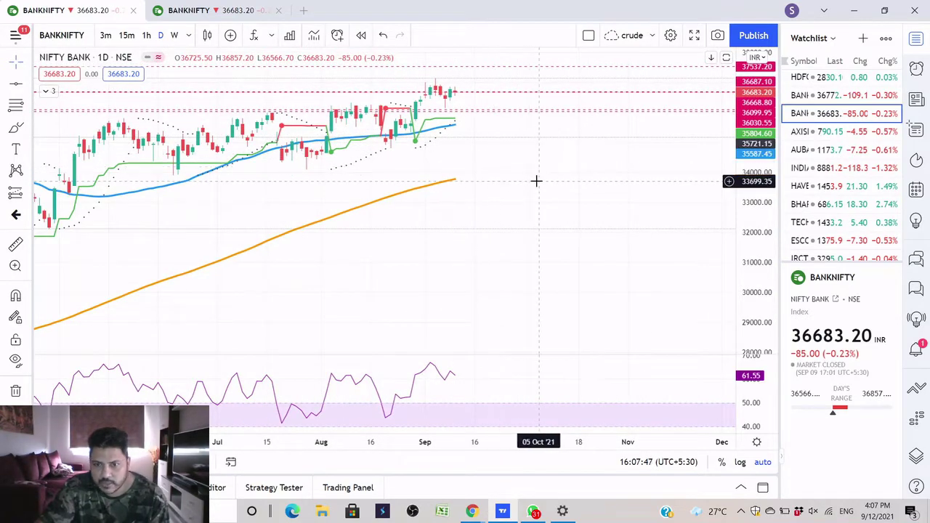
{"action": "scroll", "coordinate": [536, 181], "scroll_direction": "up", "scroll_amount": 1}
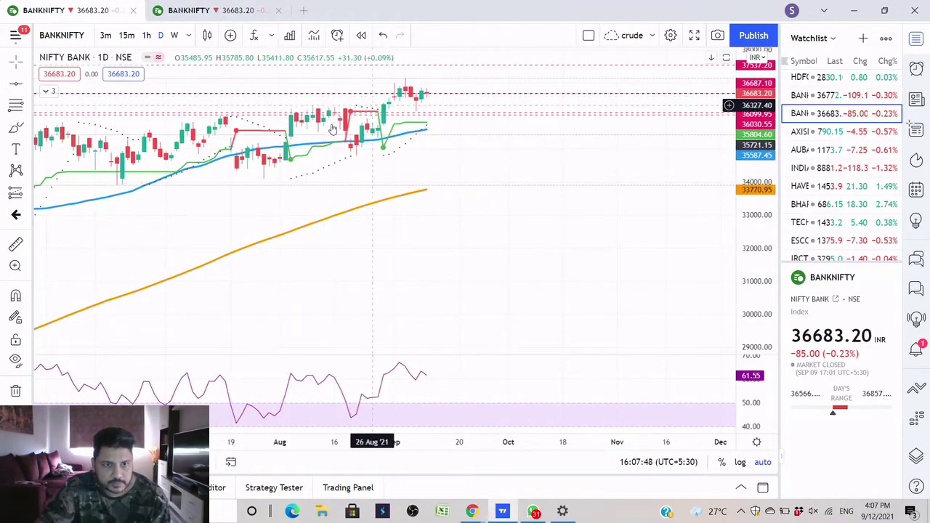
{"action": "scroll", "coordinate": [834, 156], "scroll_direction": "up", "scroll_amount": 5}
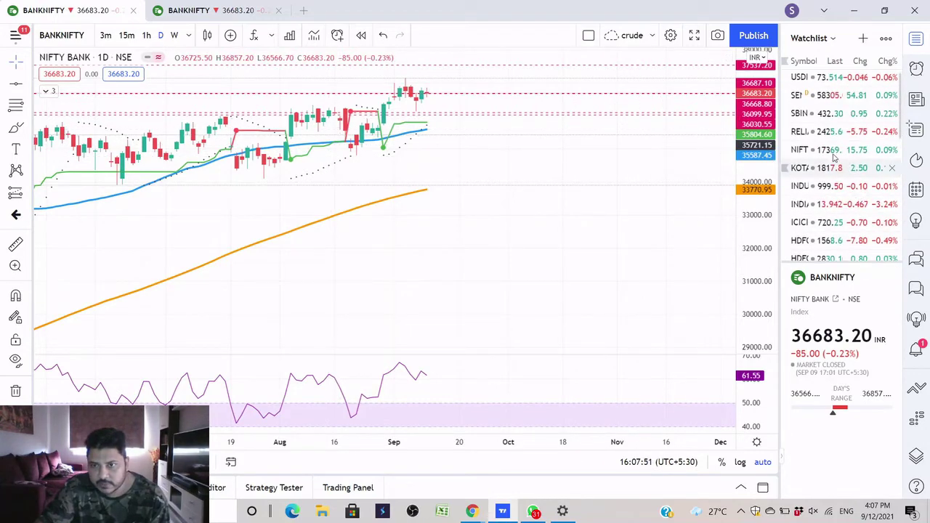
{"action": "left_click", "coordinate": [826, 149]}
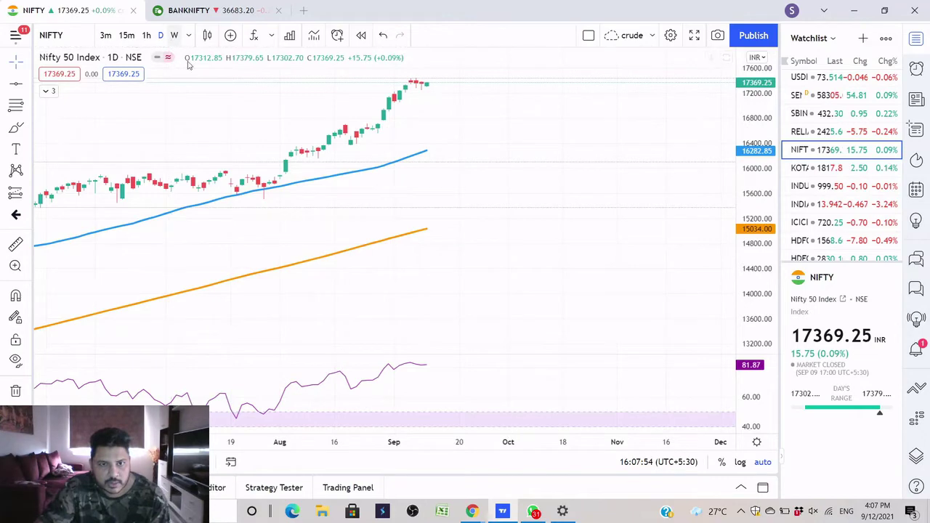
- Switch the Nifty 50 Index chart to 1W weekly candles
{"action": "scroll", "coordinate": [461, 104], "scroll_direction": "up", "scroll_amount": 2}
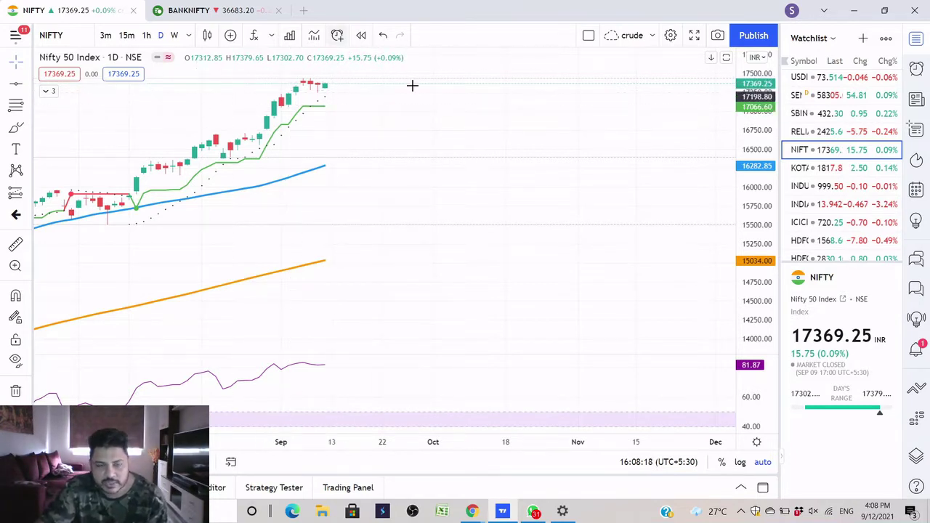
{"action": "left_click", "coordinate": [176, 37]}
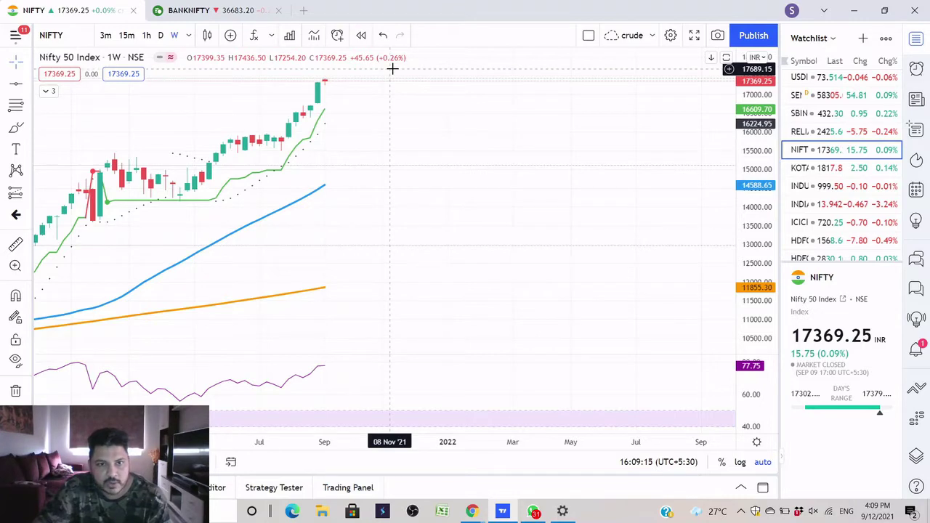
- Set the Nifty 50 Index chart to 1-month candles
{"action": "left_click", "coordinate": [104, 40]}
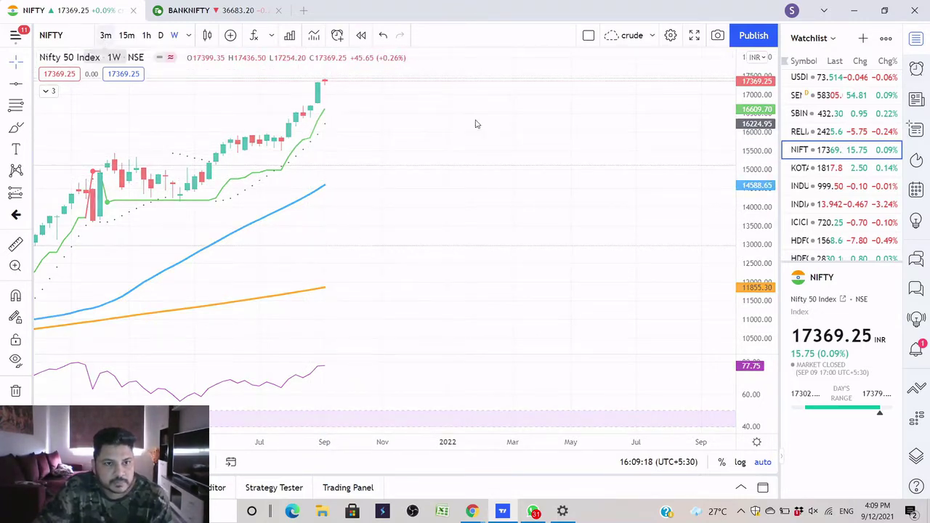
{"action": "left_click", "coordinate": [188, 35]}
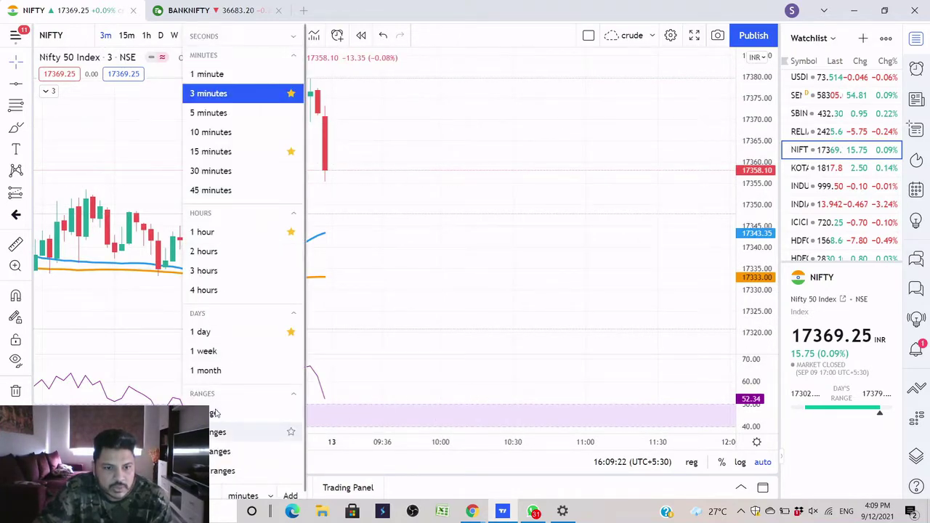
{"action": "left_click", "coordinate": [218, 369]}
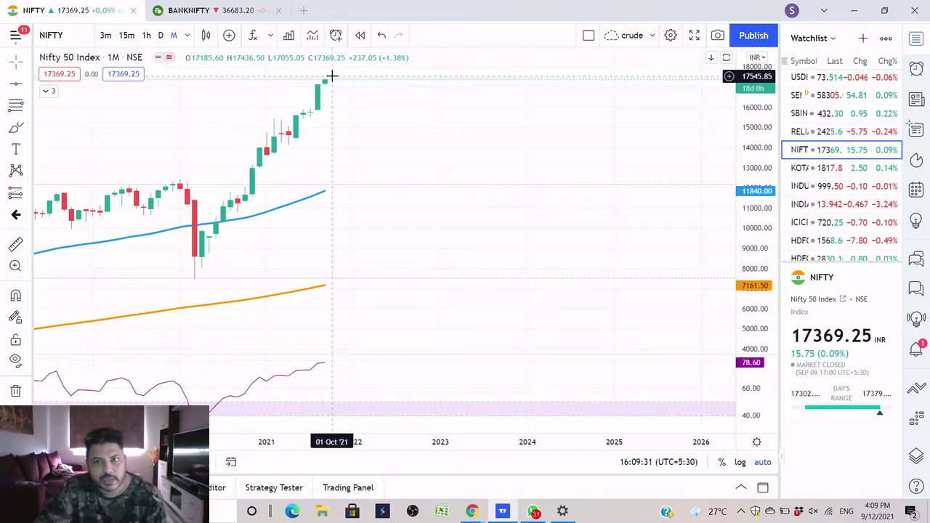
- Zoom the monthly Nifty chart, then open a new chart tab
{"action": "scroll", "coordinate": [456, 85], "scroll_direction": "down", "scroll_amount": 2}
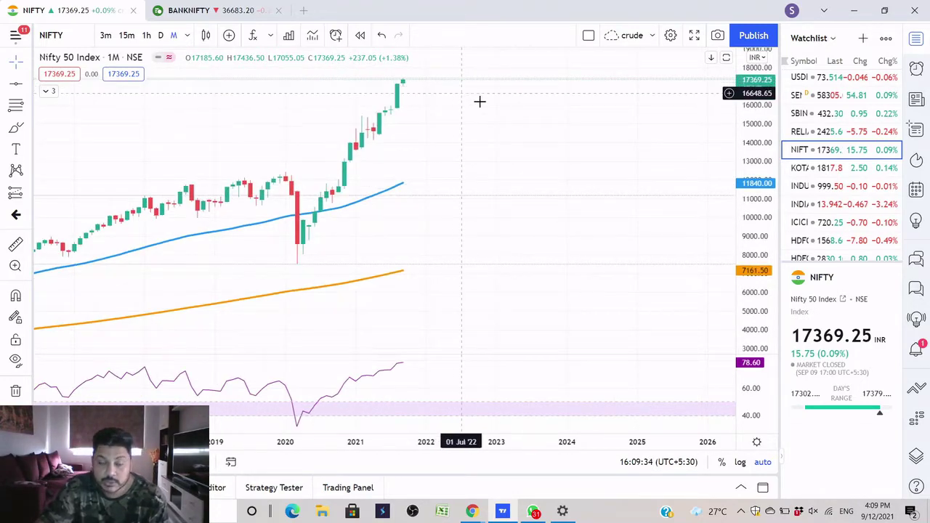
{"action": "scroll", "coordinate": [475, 112], "scroll_direction": "up", "scroll_amount": 2}
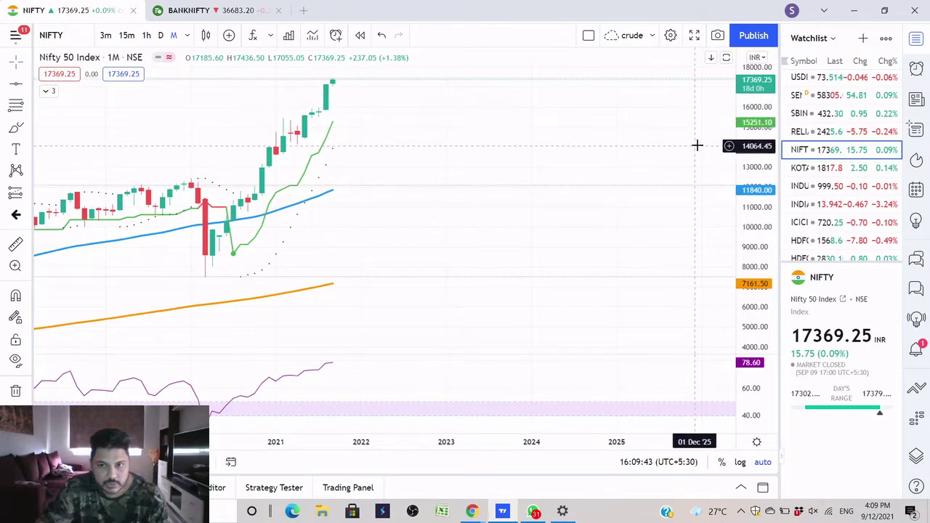
{"action": "left_click", "coordinate": [303, 12]}
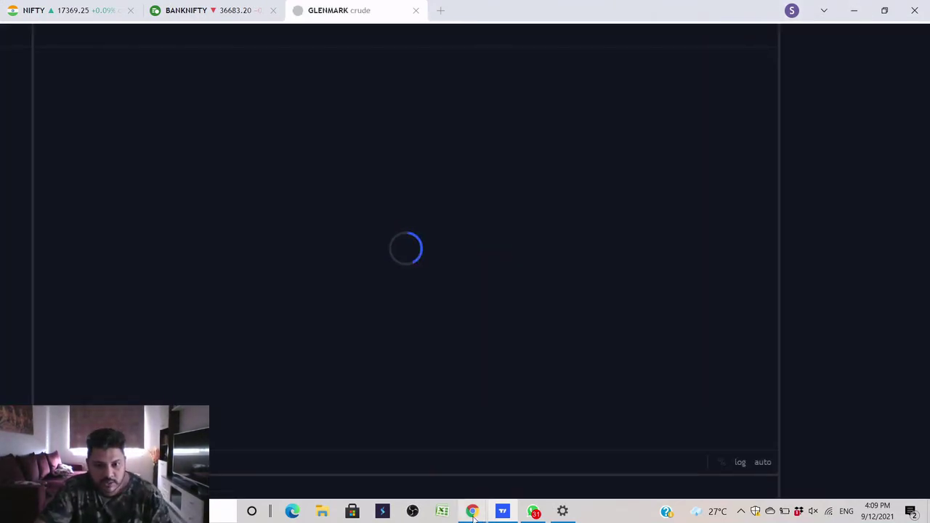
- Reload Chartink's Weekly SuperTrend screener, showing National Aluminium at 97.95 and Can Fin Homes at 624.75
{"action": "mouse_move", "coordinate": [473, 515]}
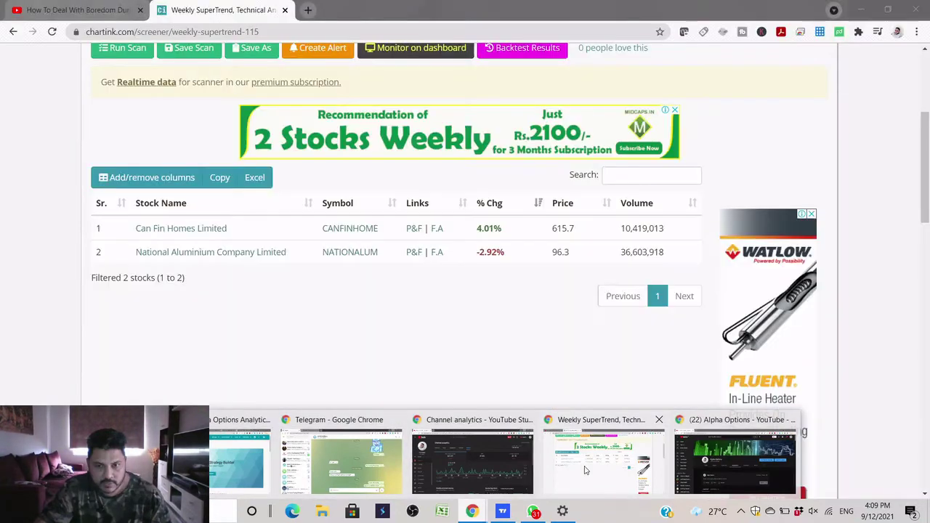
{"action": "left_click", "coordinate": [585, 471]}
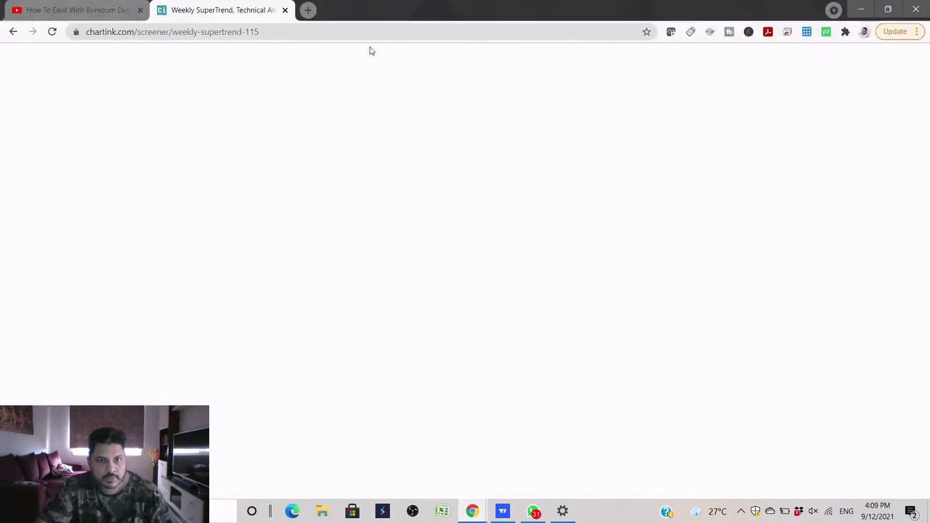
{"action": "left_click", "coordinate": [370, 31]}
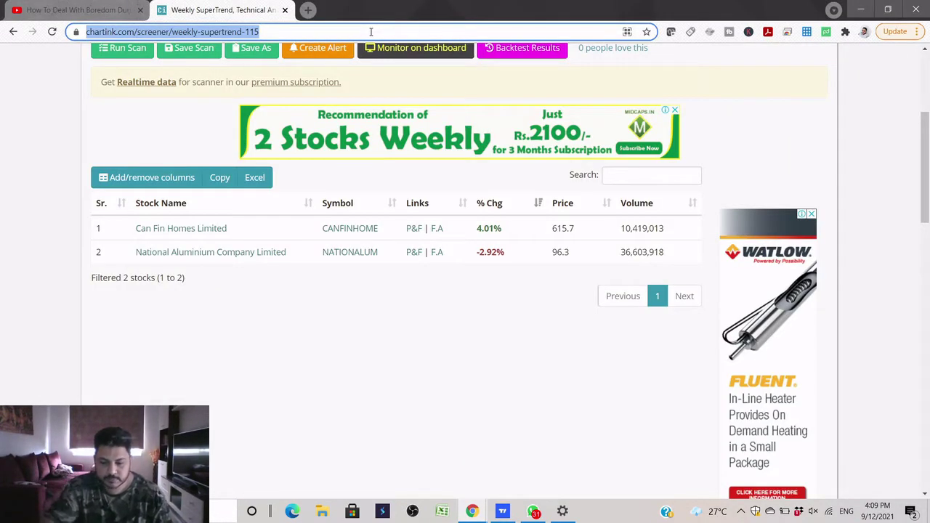
{"action": "key", "text": "Return"}
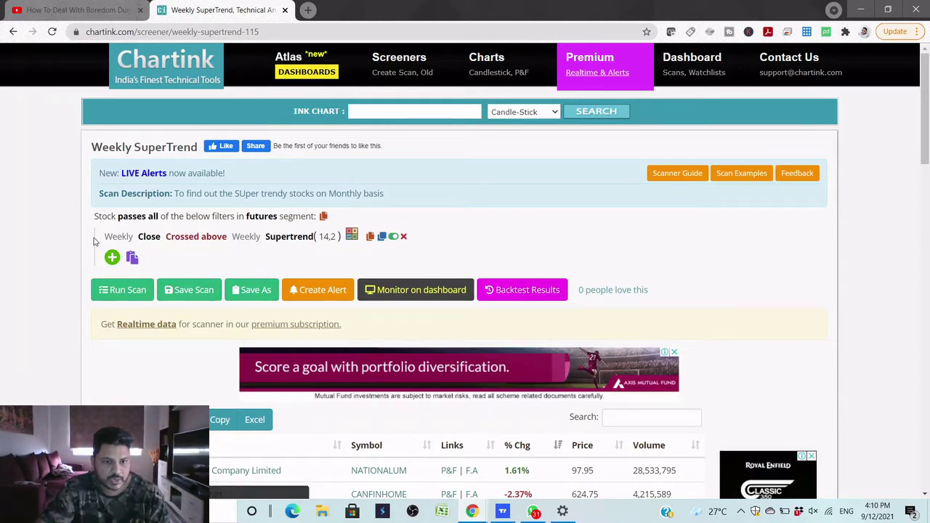
{"action": "scroll", "coordinate": [613, 259], "scroll_direction": "down", "scroll_amount": 2}
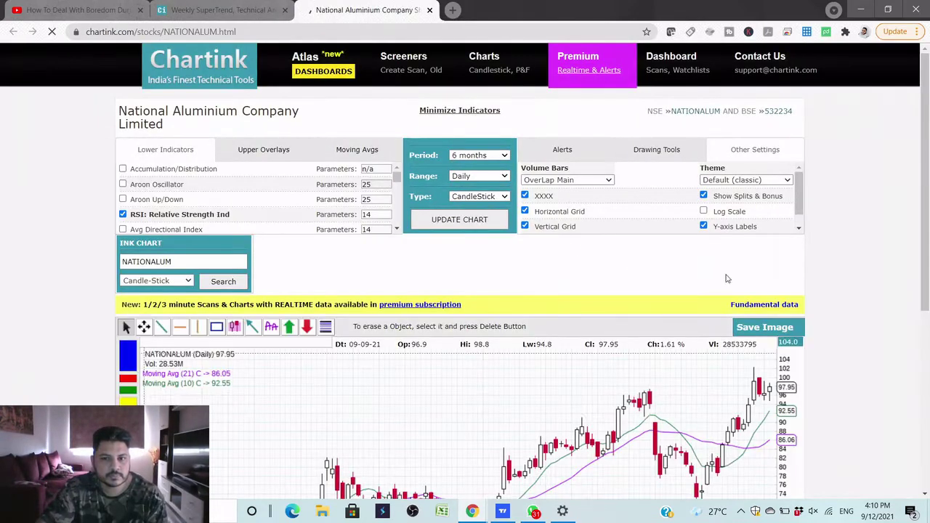
{"action": "scroll", "coordinate": [725, 353], "scroll_direction": "down", "scroll_amount": 1}
{"action": "scroll", "coordinate": [725, 352], "scroll_direction": "down", "scroll_amount": 1}
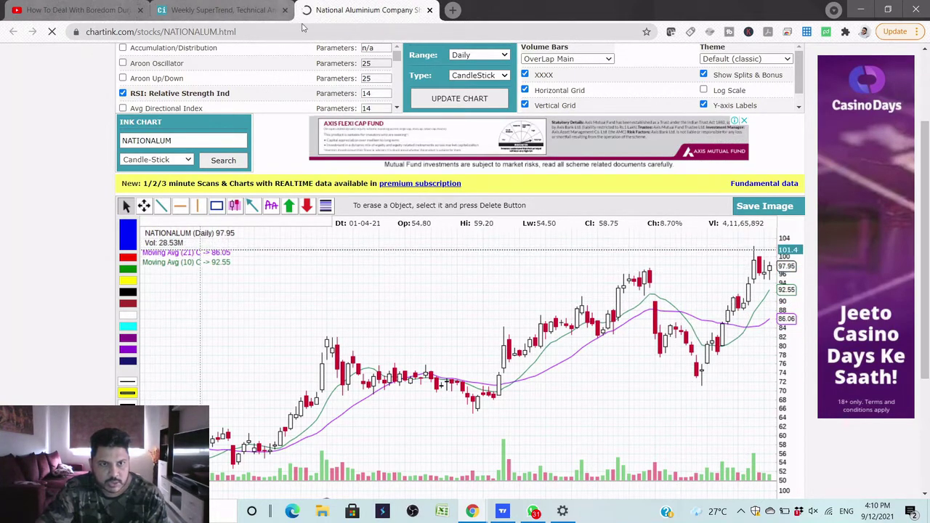
{"action": "left_click", "coordinate": [208, 9]}
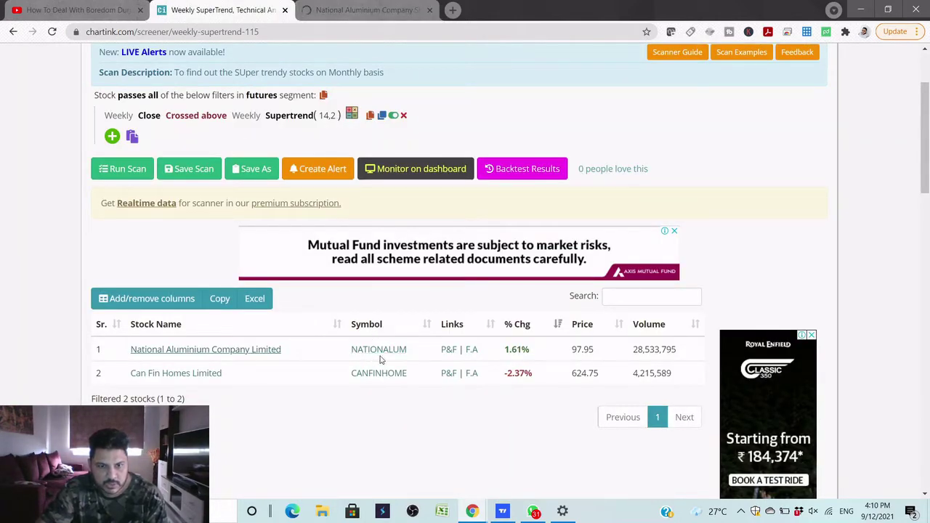
- Return to TradingView and switch to the NIFTY chart tab
{"action": "left_click", "coordinate": [503, 512]}
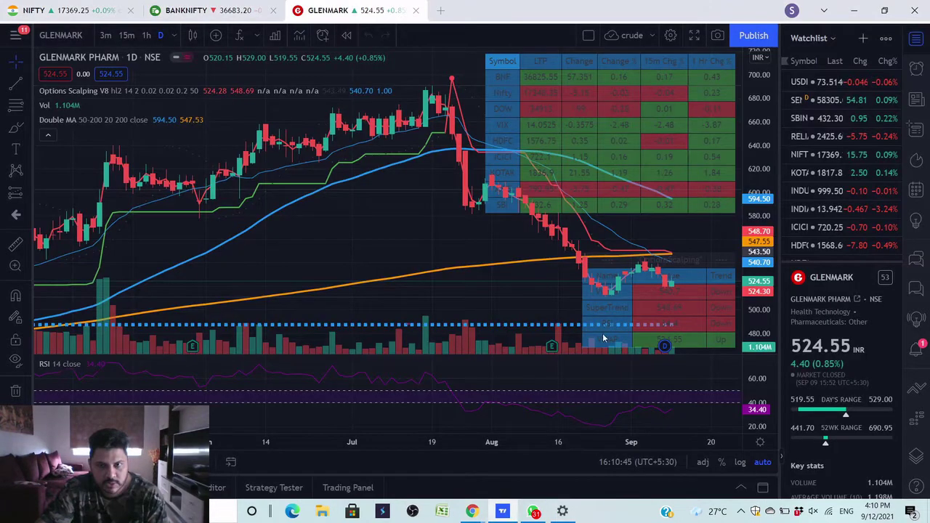
{"action": "left_click", "coordinate": [49, 10]}
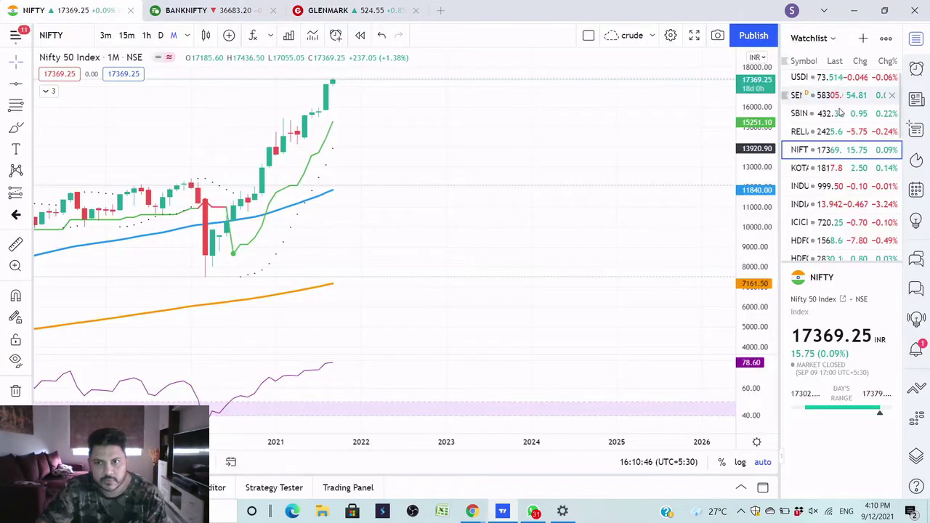
{"action": "scroll", "coordinate": [867, 187], "scroll_direction": "down", "scroll_amount": 3}
{"action": "scroll", "coordinate": [867, 186], "scroll_direction": "down", "scroll_amount": 3}
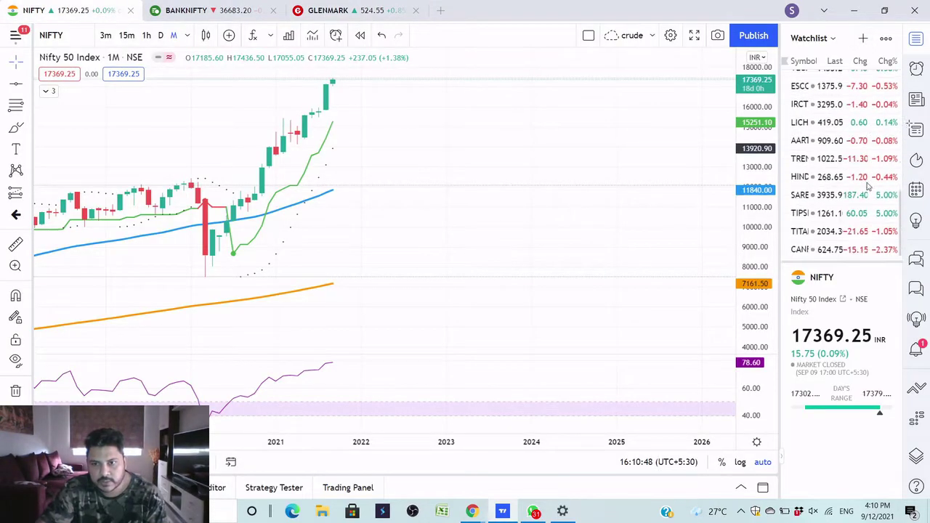
{"action": "scroll", "coordinate": [865, 181], "scroll_direction": "up", "scroll_amount": 5}
- Add NATIONALUM and CANFINHOME to the watchlist and chart CANFINHOME
{"action": "left_click", "coordinate": [862, 39]}
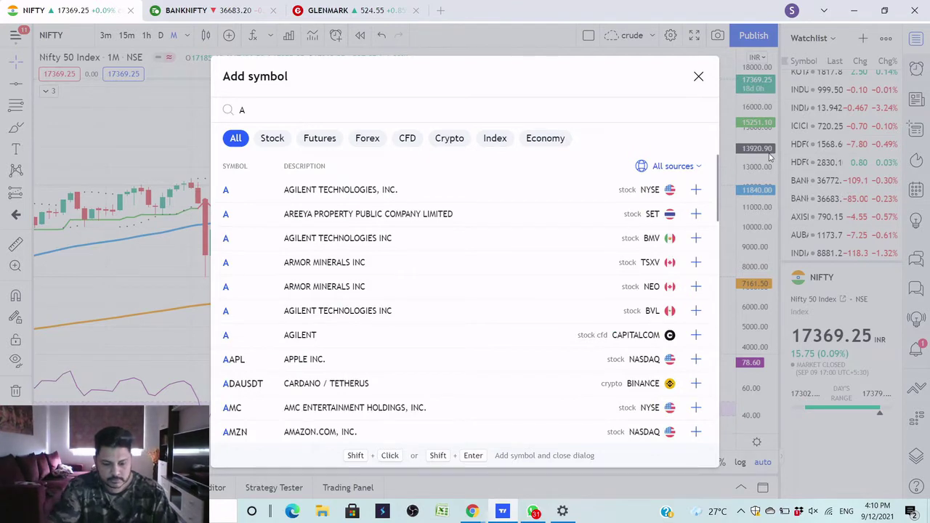
{"action": "key", "text": "BackSpace"}
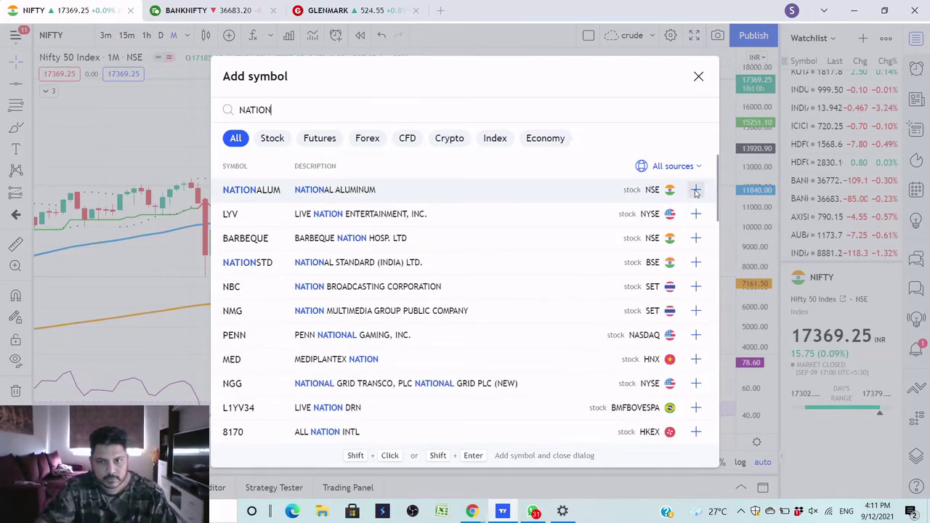
{"action": "left_click", "coordinate": [695, 191]}
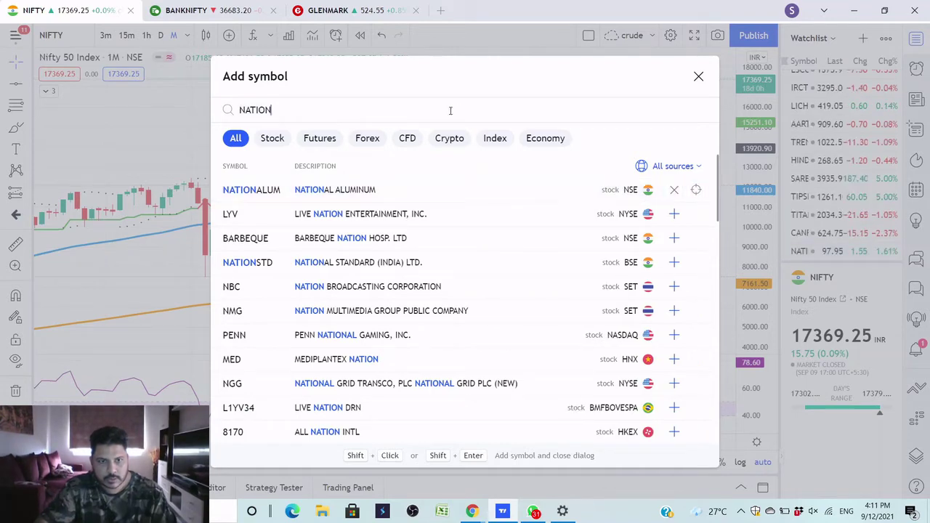
{"action": "key", "text": "BackSpace"}
{"action": "key", "text": "BackSpace"}
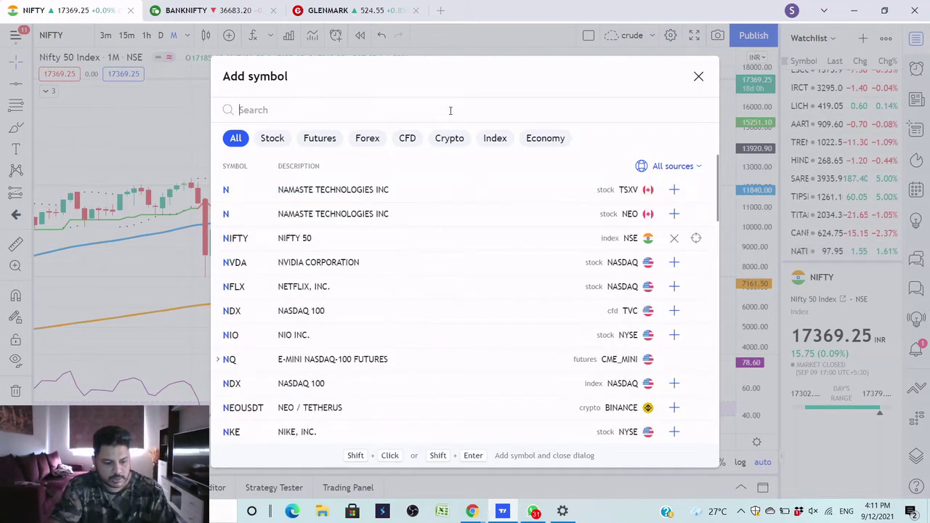
{"action": "type", "text": "CANFIN"}
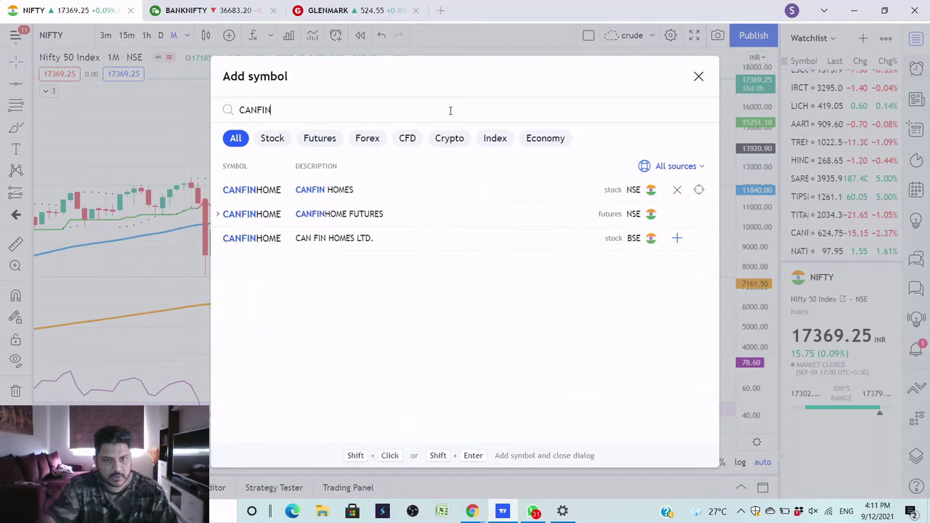
{"action": "left_click", "coordinate": [698, 78]}
{"action": "left_click", "coordinate": [823, 234]}
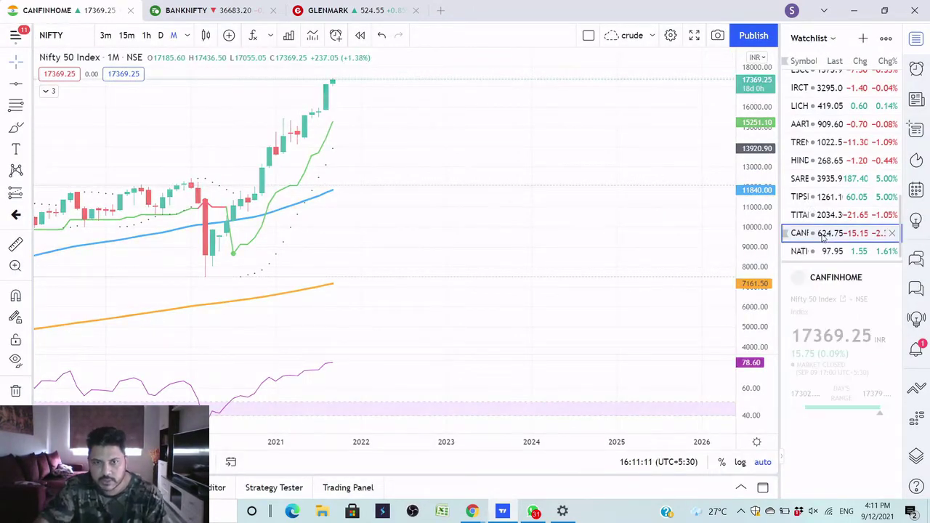
- Switch Can Fin Homes to 1-week candles and expand, then collapse, its indicator list
{"action": "left_click", "coordinate": [189, 38]}
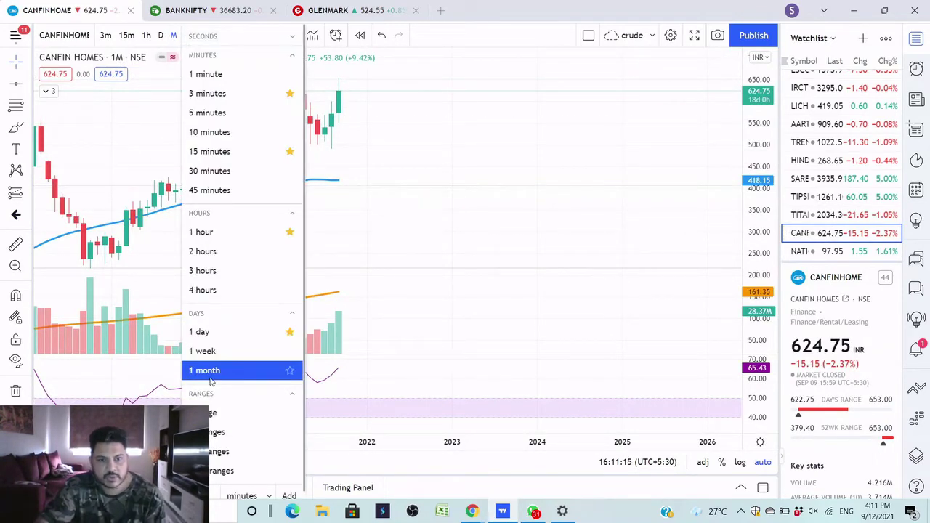
{"action": "left_click", "coordinate": [214, 352]}
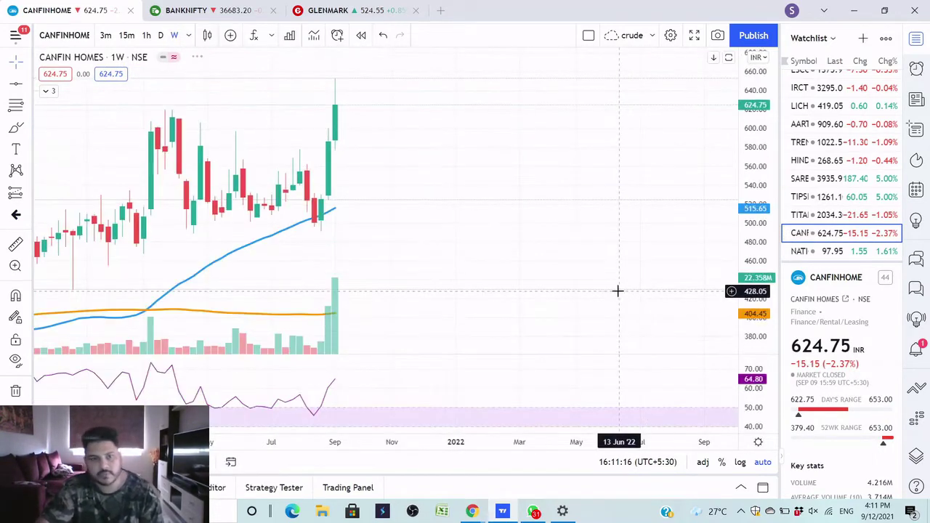
{"action": "scroll", "coordinate": [622, 218], "scroll_direction": "down", "scroll_amount": 4}
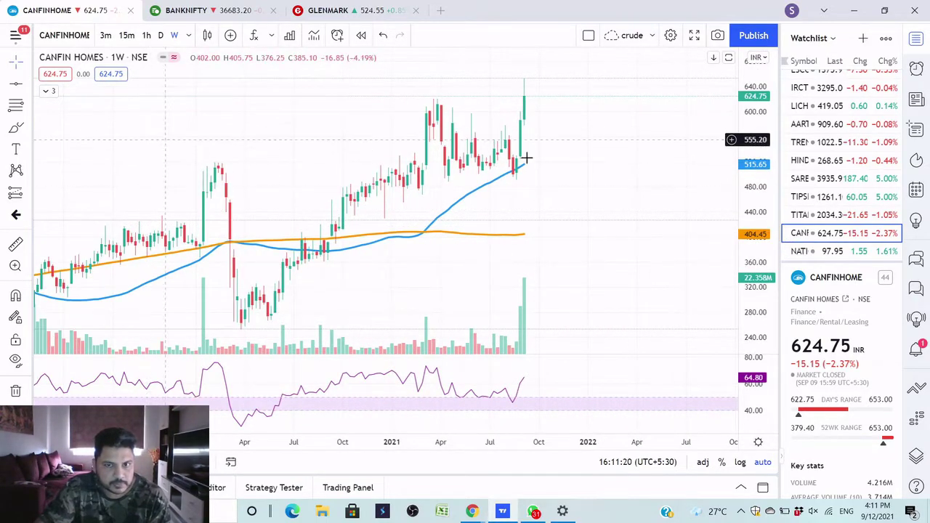
{"action": "left_click", "coordinate": [47, 91]}
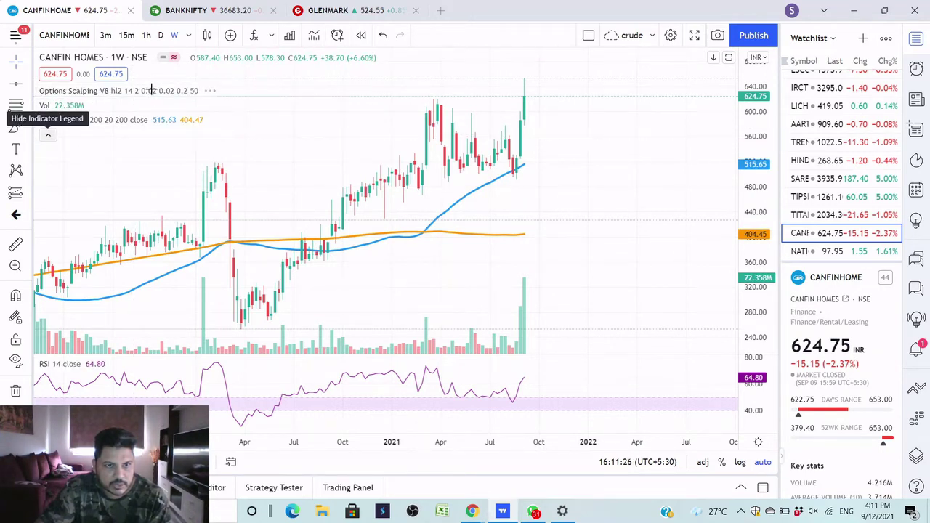
{"action": "left_click", "coordinate": [48, 134]}
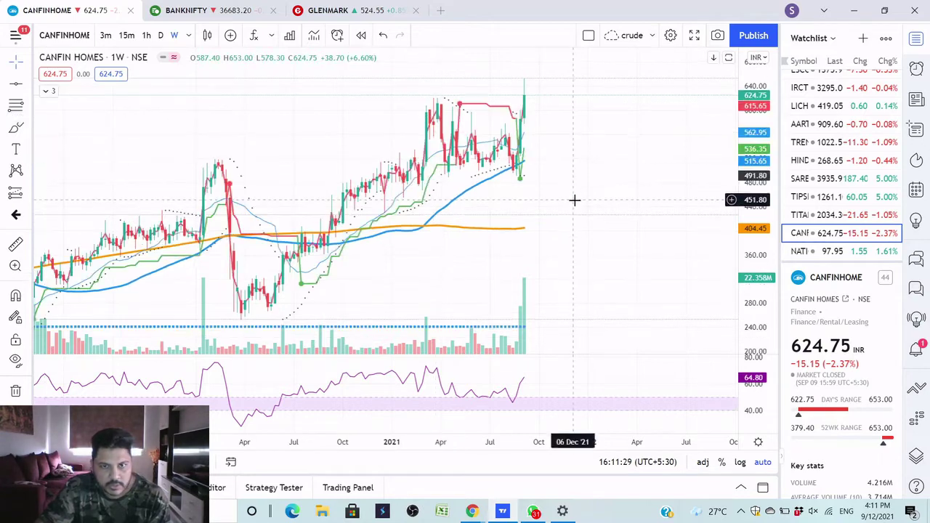
{"action": "scroll", "coordinate": [583, 210], "scroll_direction": "up", "scroll_amount": 5}
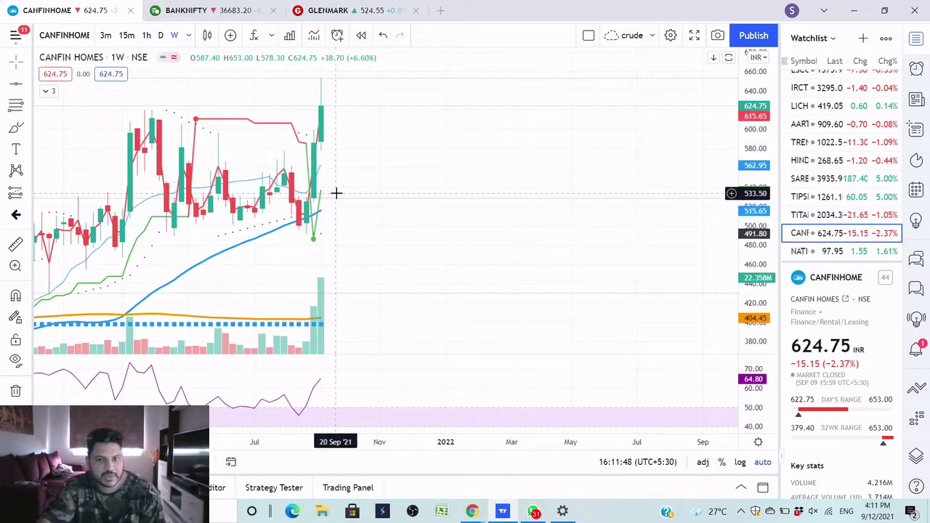
- Zoom through the Can Fin Homes weekly chart, then open NATIONALUM from the watchlist
{"action": "scroll", "coordinate": [332, 194], "scroll_direction": "down", "scroll_amount": 10}
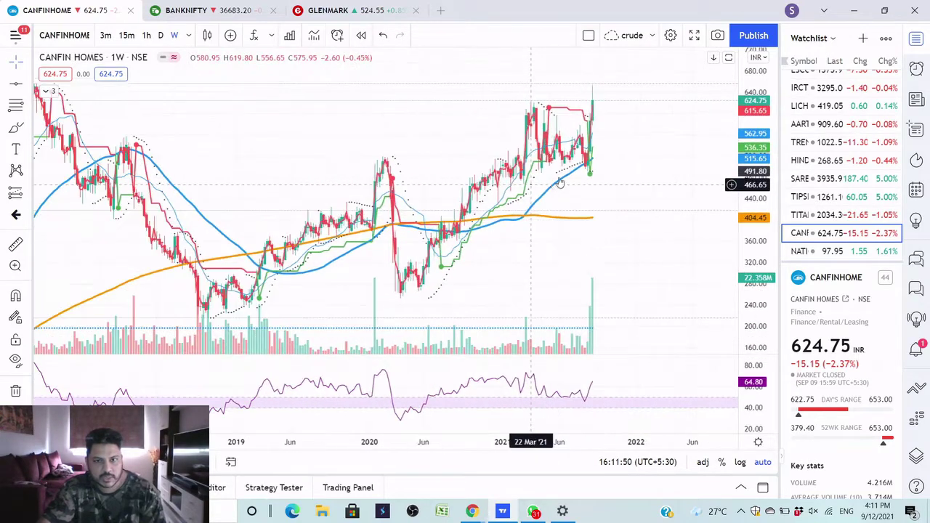
{"action": "scroll", "coordinate": [563, 178], "scroll_direction": "down", "scroll_amount": 3}
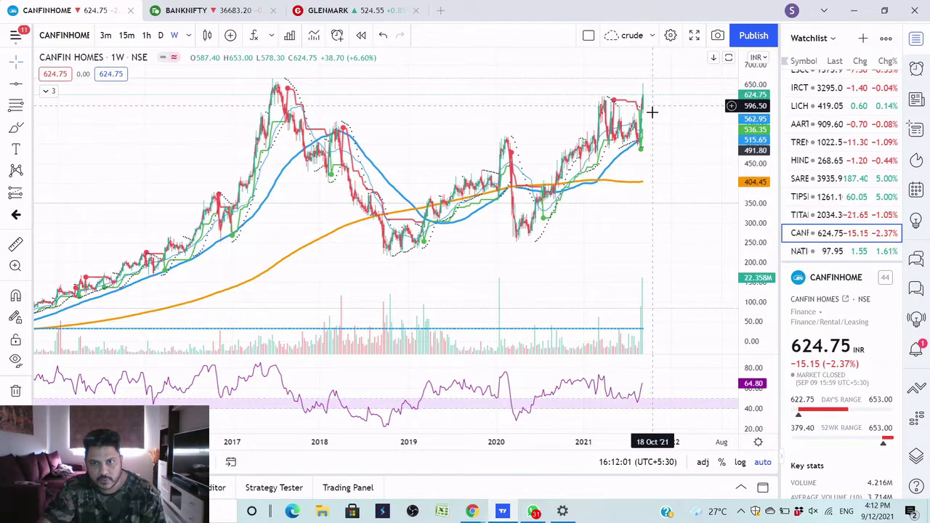
{"action": "scroll", "coordinate": [648, 107], "scroll_direction": "up", "scroll_amount": 1}
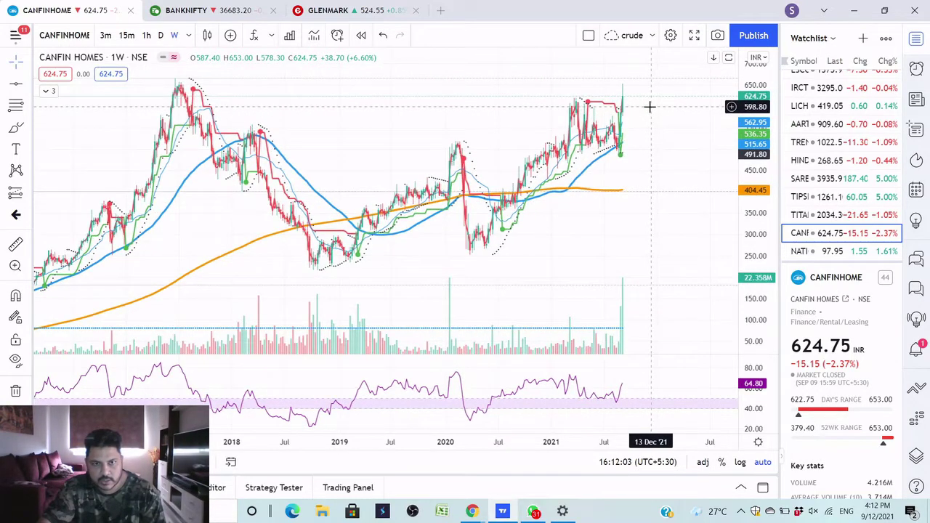
{"action": "scroll", "coordinate": [649, 106], "scroll_direction": "up", "scroll_amount": 1}
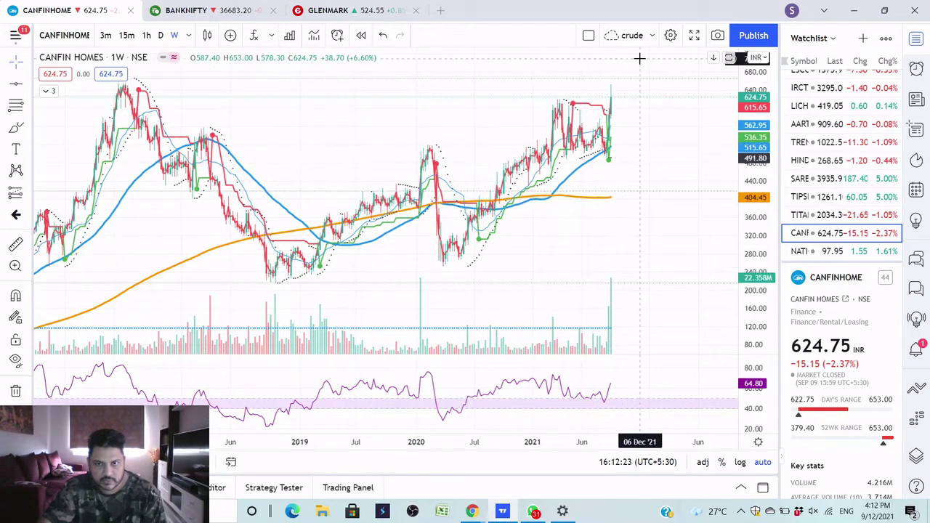
{"action": "scroll", "coordinate": [622, 190], "scroll_direction": "down", "scroll_amount": 2}
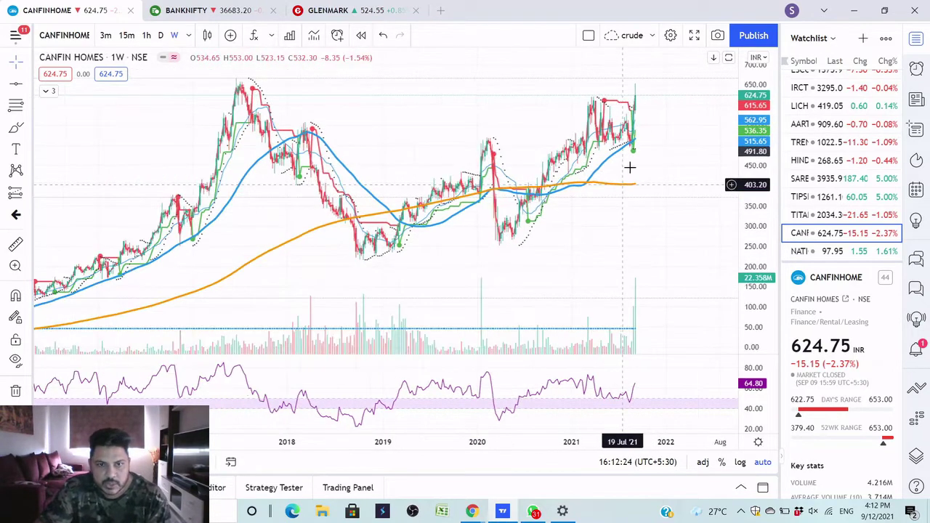
{"action": "scroll", "coordinate": [629, 167], "scroll_direction": "down", "scroll_amount": 1}
{"action": "scroll", "coordinate": [663, 195], "scroll_direction": "up", "scroll_amount": 4}
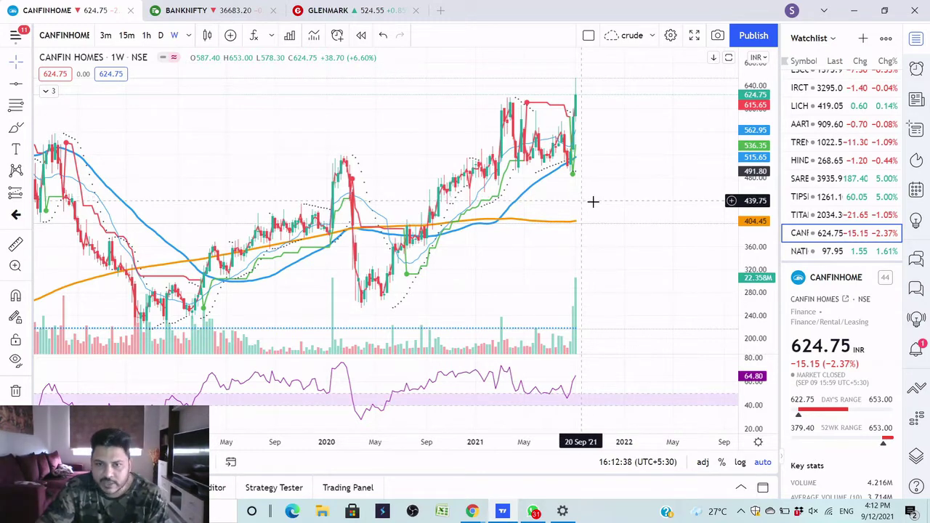
{"action": "scroll", "coordinate": [618, 210], "scroll_direction": "up", "scroll_amount": 3}
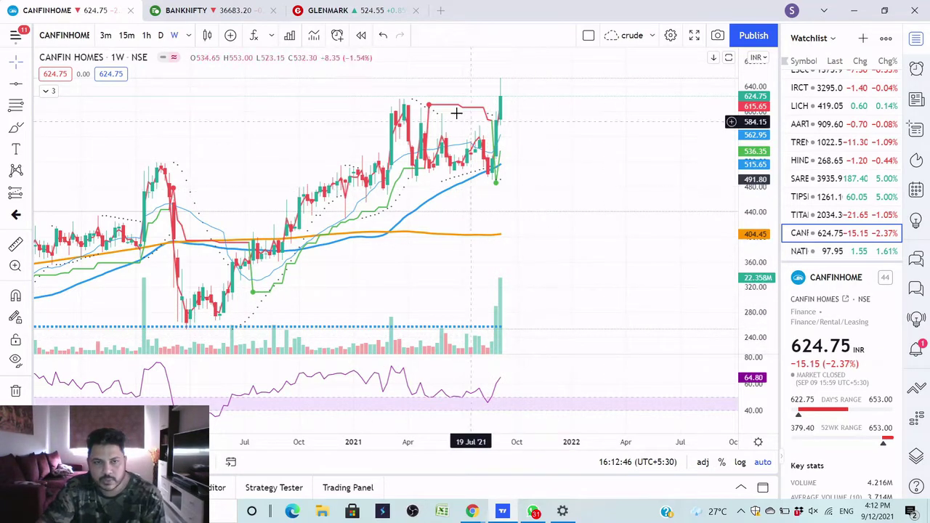
{"action": "left_click", "coordinate": [824, 254]}
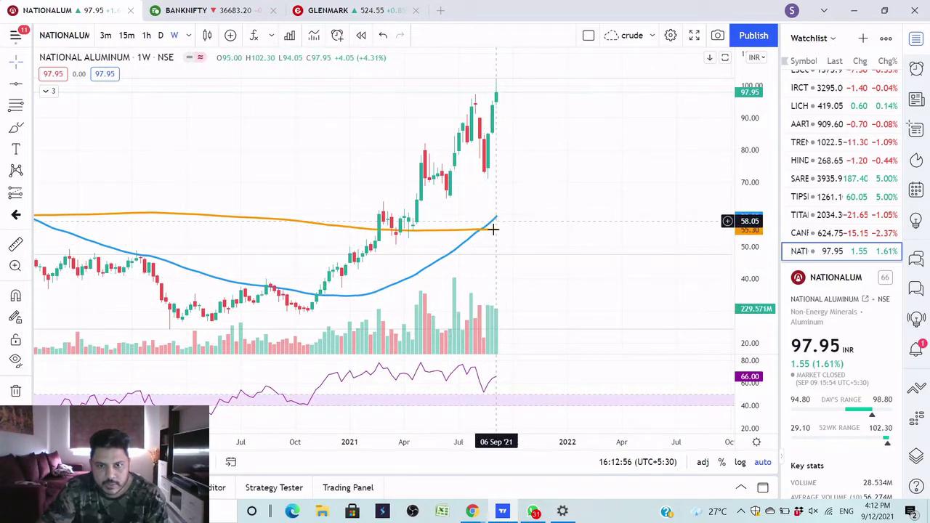
- Zoom around the National Aluminium weekly chart, then move up the watchlist to CANFINHOME
{"action": "scroll", "coordinate": [562, 236], "scroll_direction": "down", "scroll_amount": 1}
{"action": "scroll", "coordinate": [647, 236], "scroll_direction": "down", "scroll_amount": 4}
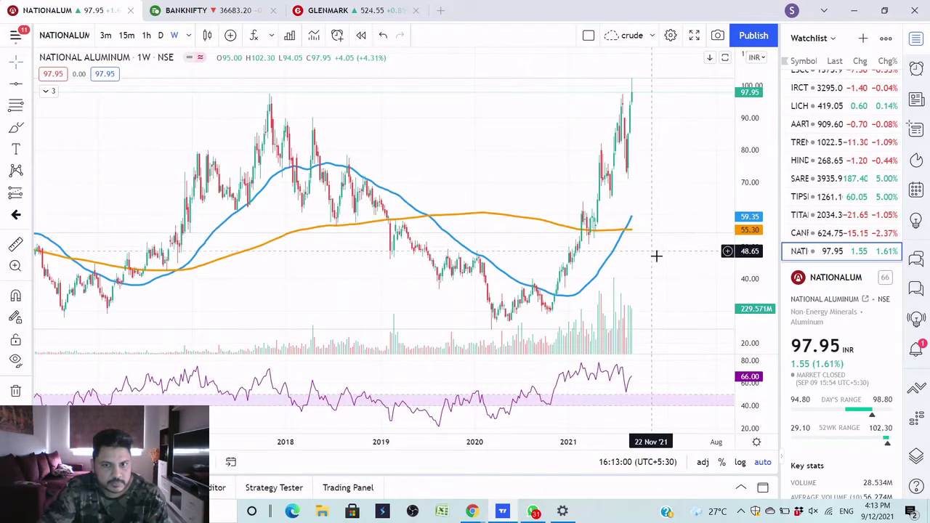
{"action": "scroll", "coordinate": [660, 260], "scroll_direction": "up", "scroll_amount": 5}
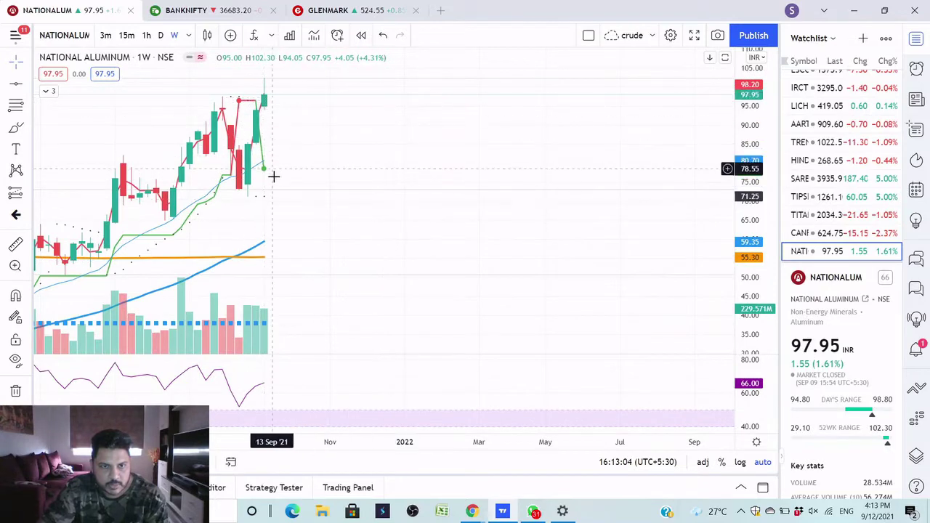
{"action": "scroll", "coordinate": [546, 202], "scroll_direction": "down", "scroll_amount": 5}
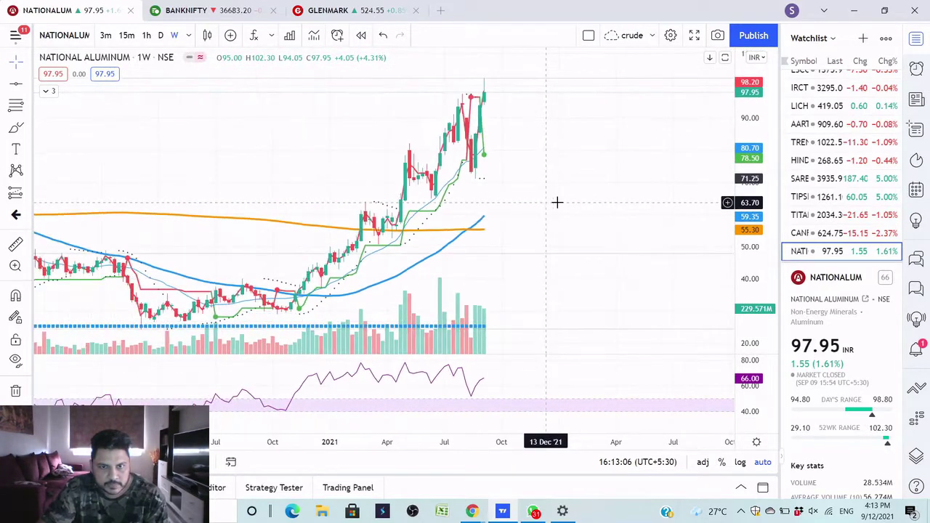
{"action": "scroll", "coordinate": [594, 204], "scroll_direction": "down", "scroll_amount": 6}
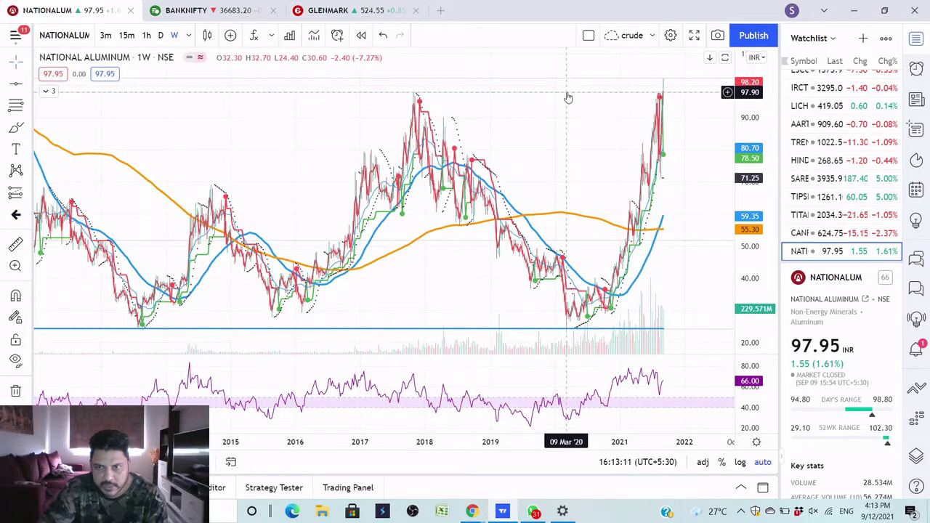
{"action": "scroll", "coordinate": [567, 95], "scroll_direction": "down", "scroll_amount": 3}
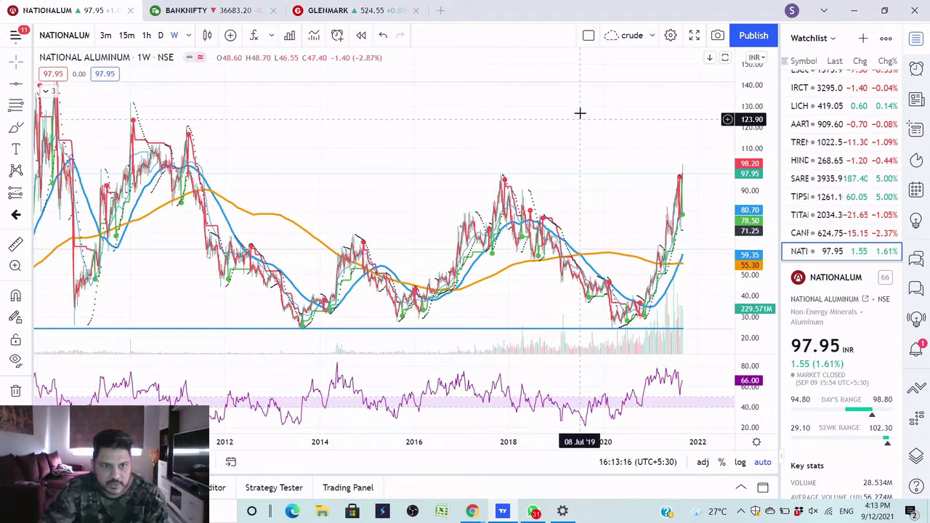
{"action": "scroll", "coordinate": [579, 107], "scroll_direction": "down", "scroll_amount": 3}
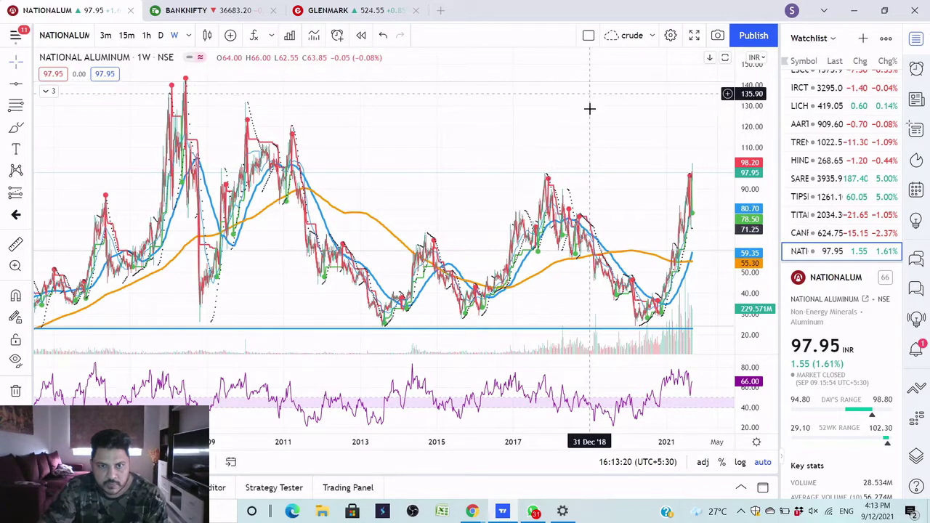
{"action": "scroll", "coordinate": [591, 168], "scroll_direction": "up", "scroll_amount": 2}
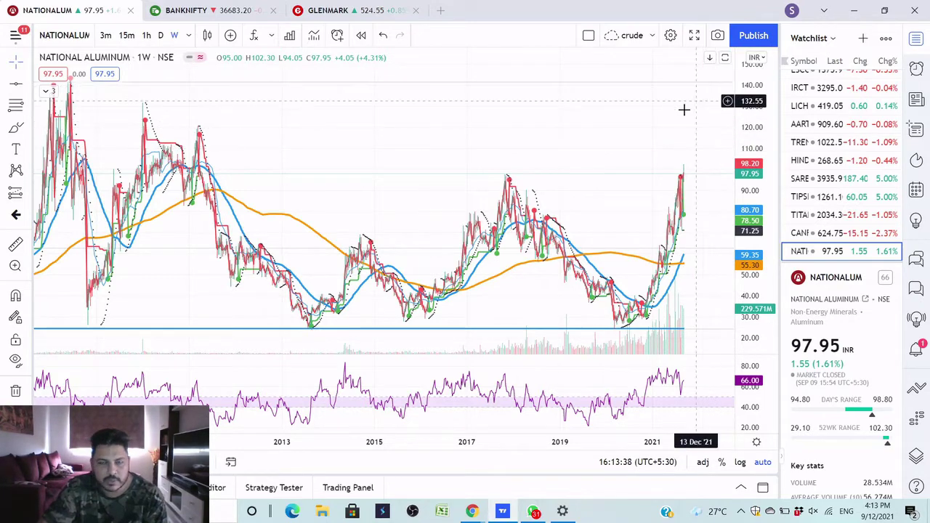
{"action": "scroll", "coordinate": [725, 152], "scroll_direction": "up", "scroll_amount": 3}
{"action": "scroll", "coordinate": [724, 159], "scroll_direction": "up", "scroll_amount": 5}
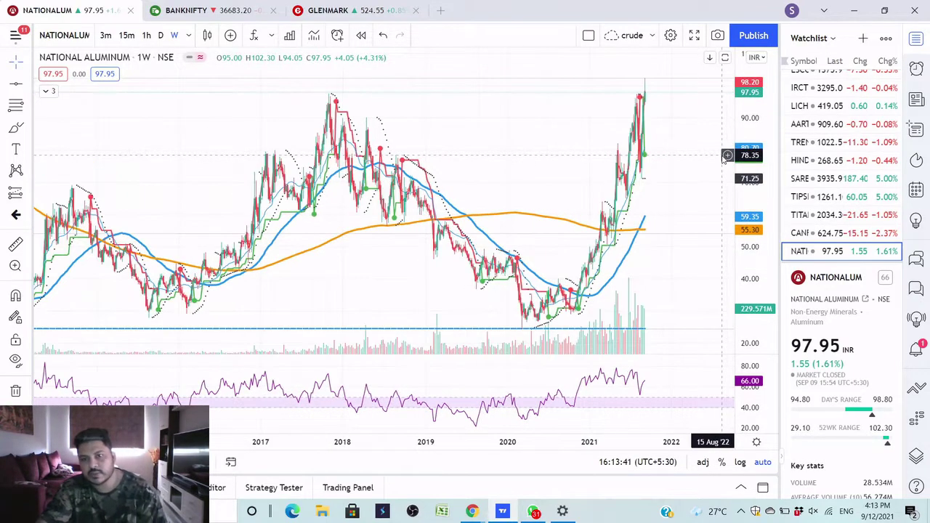
{"action": "scroll", "coordinate": [724, 158], "scroll_direction": "up", "scroll_amount": 2}
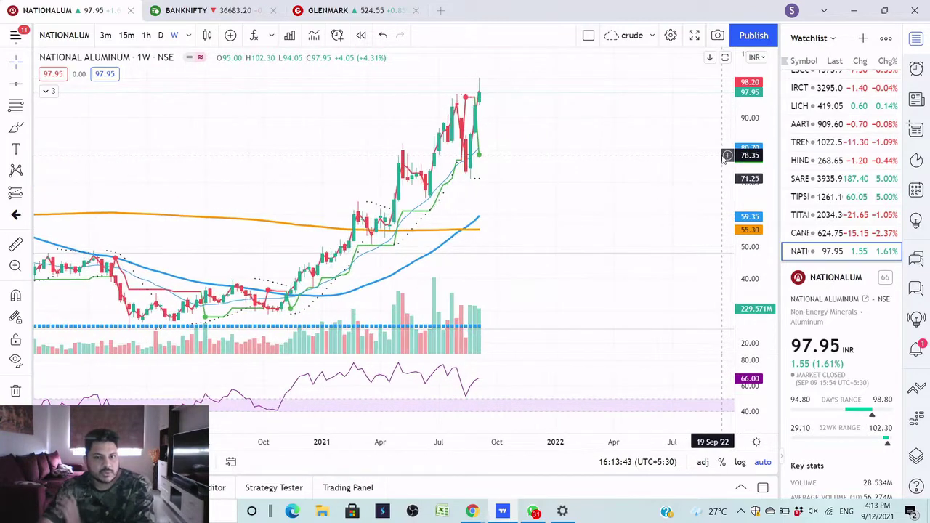
{"action": "scroll", "coordinate": [559, 161], "scroll_direction": "up", "scroll_amount": 1}
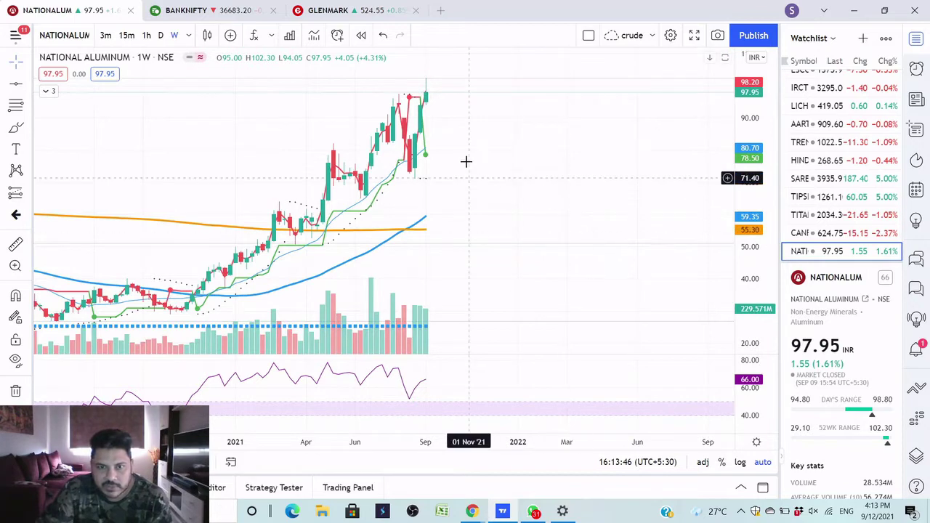
{"action": "scroll", "coordinate": [476, 145], "scroll_direction": "down", "scroll_amount": 1}
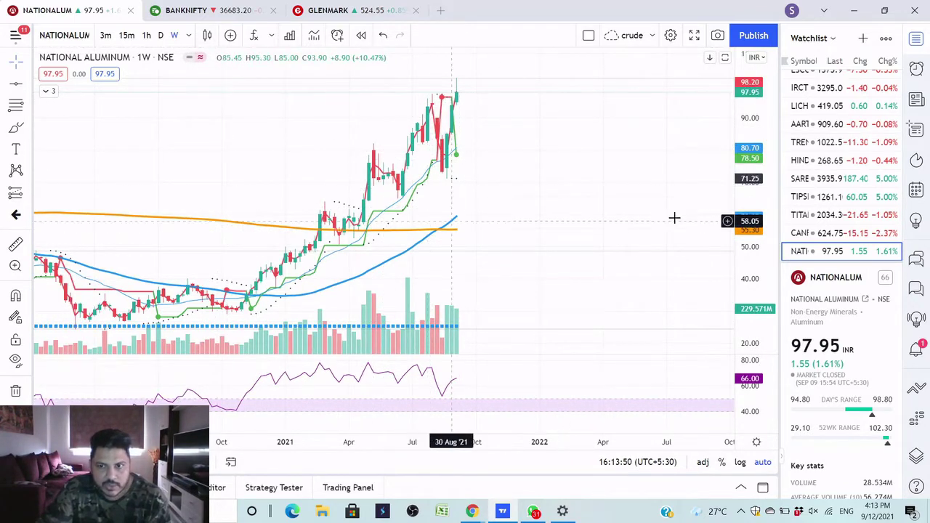
{"action": "key", "text": "Up"}
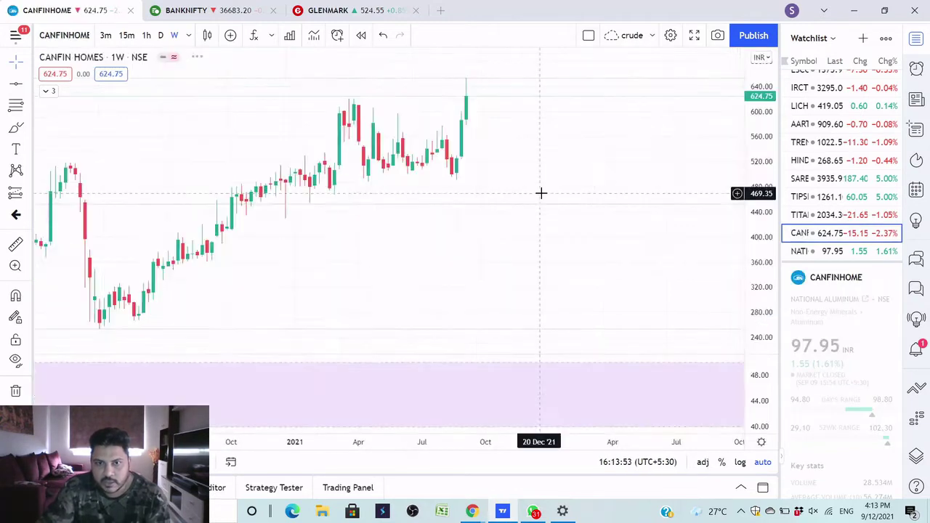
- Zoom out the Can Fin Homes chart and return to the BANKNIFTY 3-minute chart
{"action": "scroll", "coordinate": [564, 129], "scroll_direction": "down", "scroll_amount": 3}
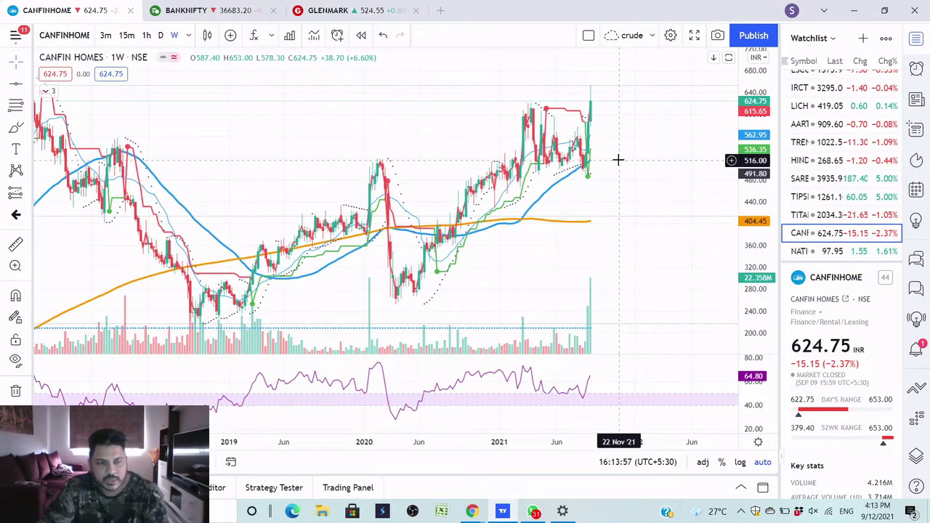
{"action": "left_click", "coordinate": [195, 12]}
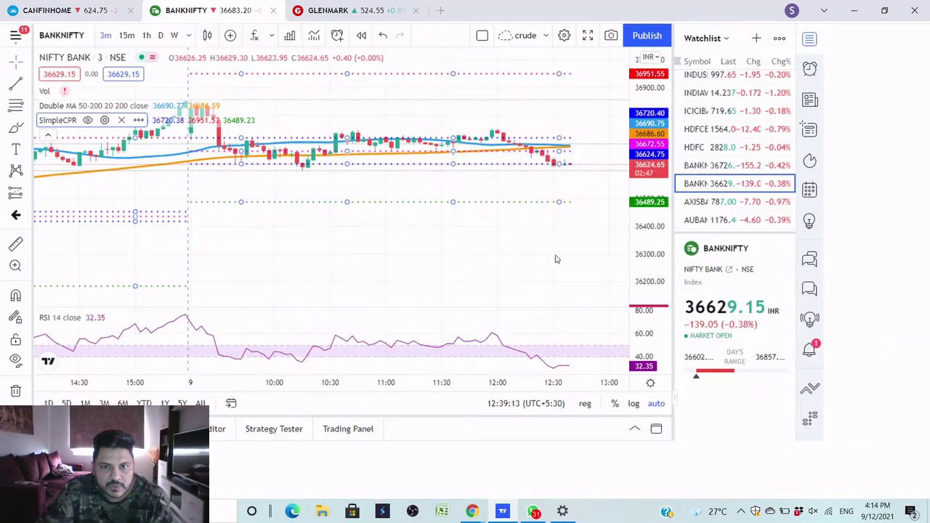
{"action": "scroll", "coordinate": [547, 260], "scroll_direction": "down", "scroll_amount": 2}
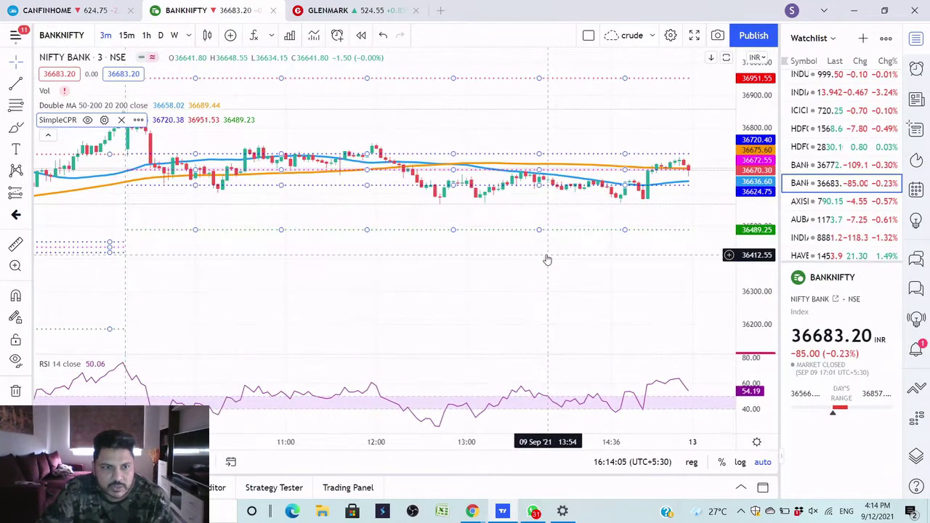
{"action": "scroll", "coordinate": [547, 259], "scroll_direction": "down", "scroll_amount": 2}
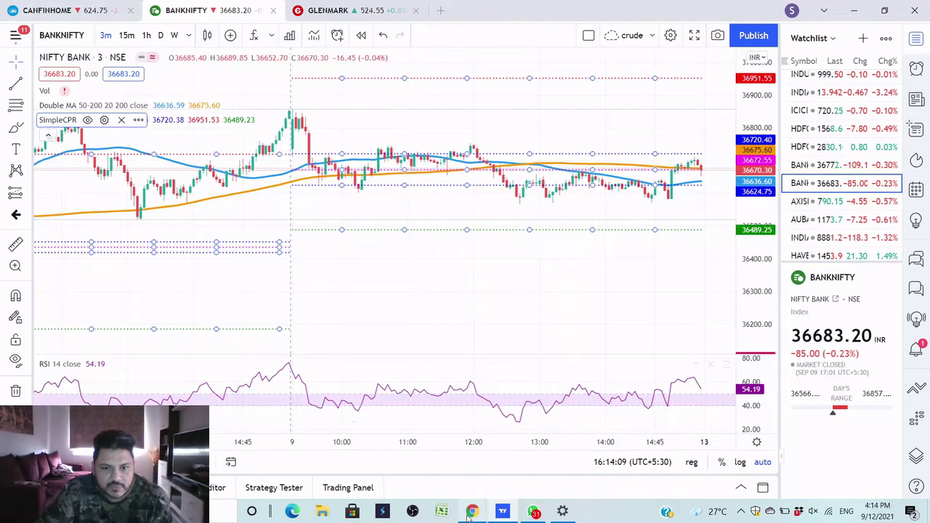
{"action": "mouse_move", "coordinate": [472, 514]}
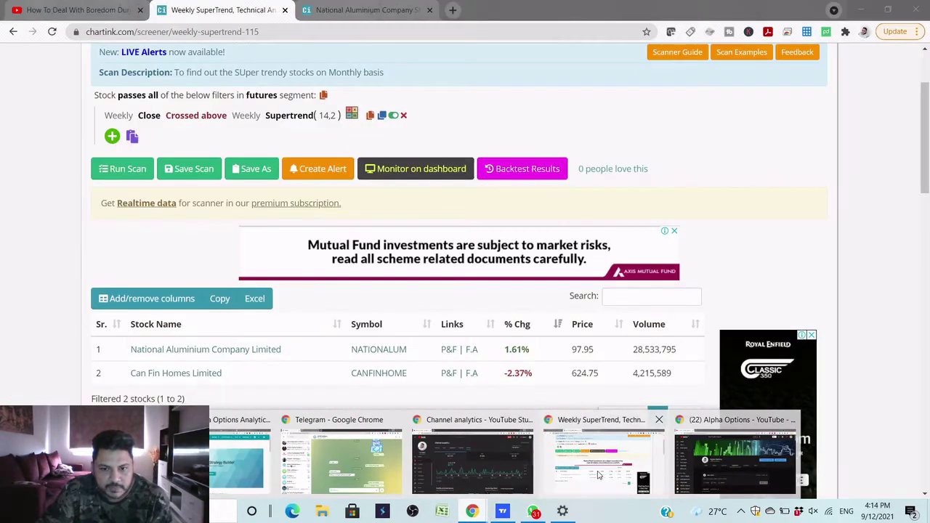
- Check the two Weekly SuperTrend matches in Chartink, close the YouTube tab, and return to TradingView
{"action": "left_click", "coordinate": [598, 475]}
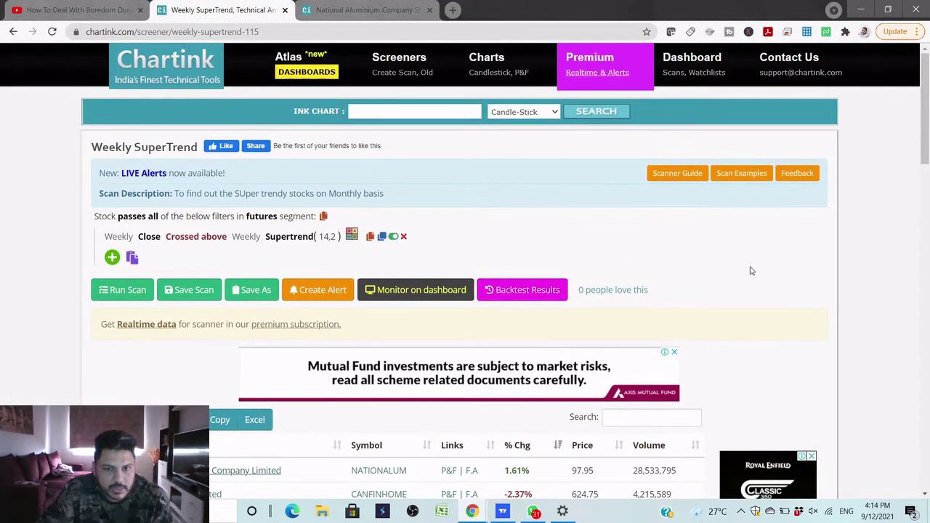
{"action": "scroll", "coordinate": [751, 271], "scroll_direction": "down", "scroll_amount": 1}
{"action": "scroll", "coordinate": [751, 270], "scroll_direction": "down", "scroll_amount": 2}
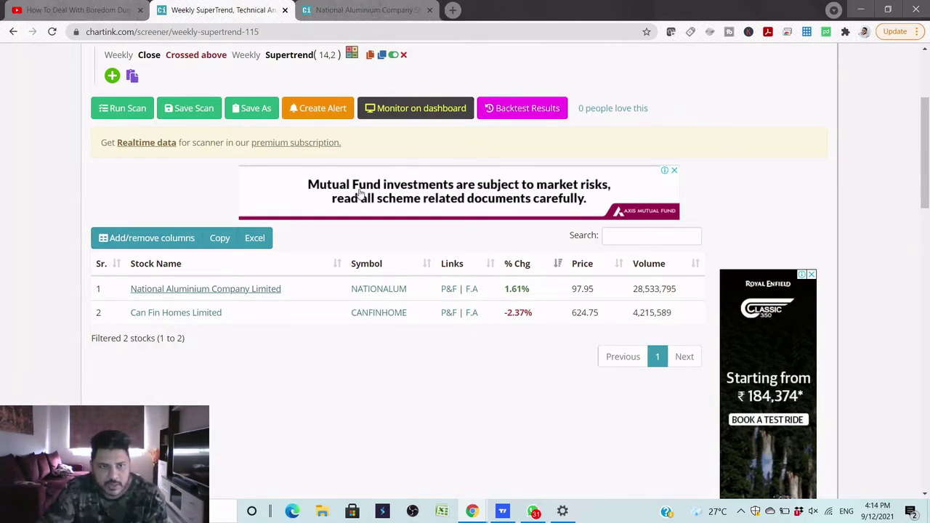
{"action": "left_click", "coordinate": [140, 10]}
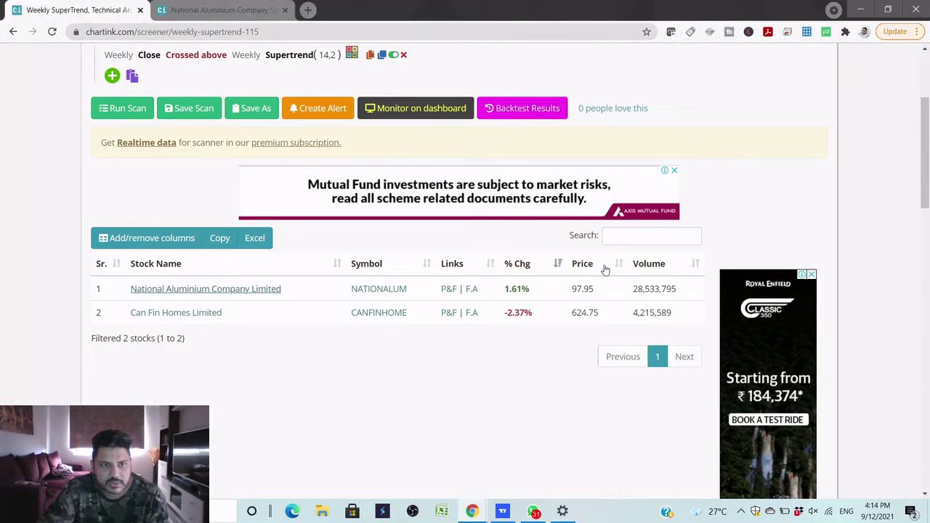
{"action": "left_click", "coordinate": [502, 511]}
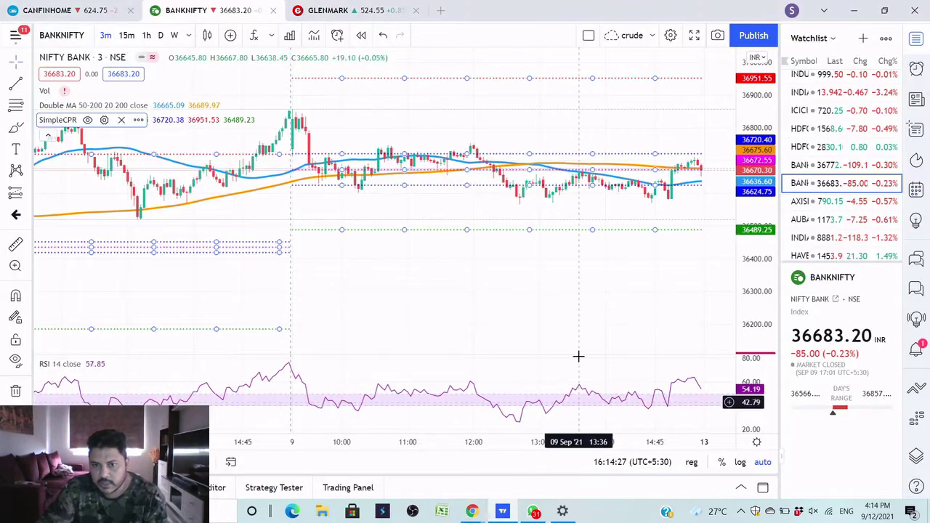
- Chart AUBANK from the watchlist on the weekly timeframe and zoom in
{"action": "left_click", "coordinate": [835, 221]}
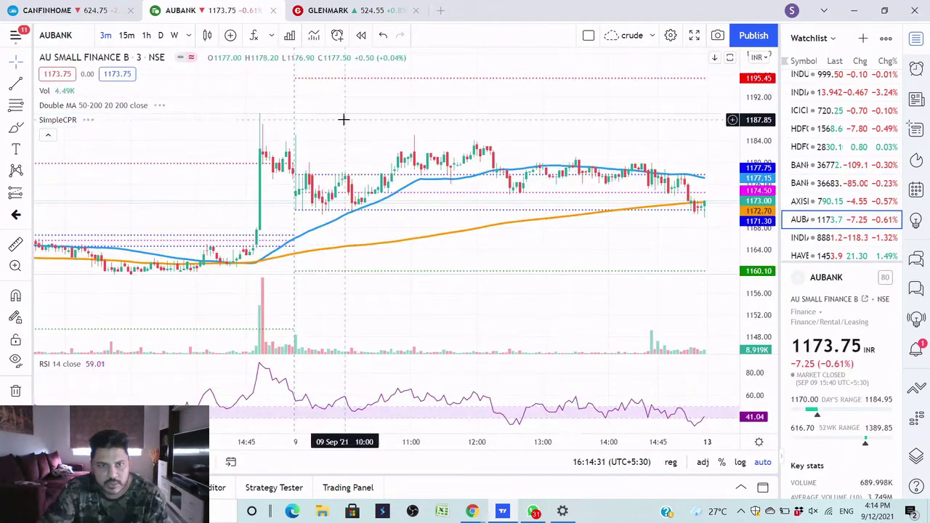
{"action": "left_click", "coordinate": [175, 36]}
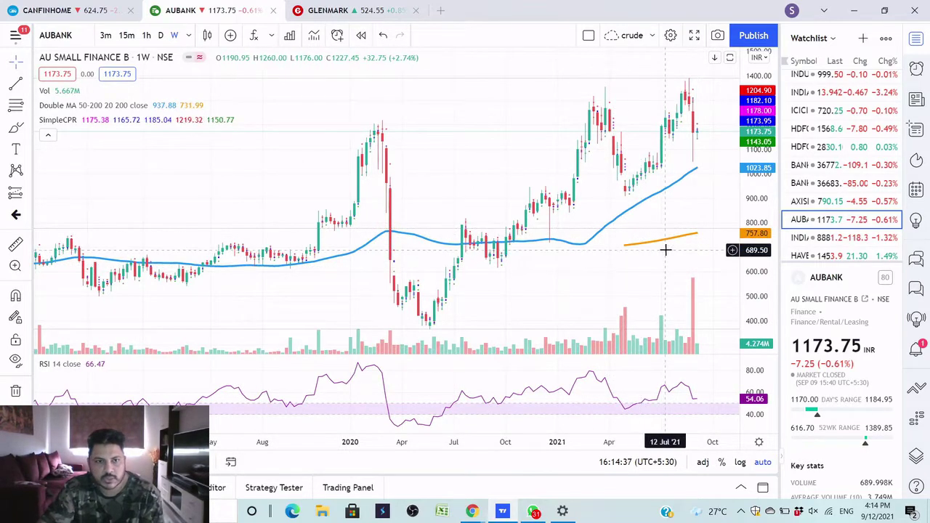
{"action": "scroll", "coordinate": [666, 250], "scroll_direction": "up", "scroll_amount": 2}
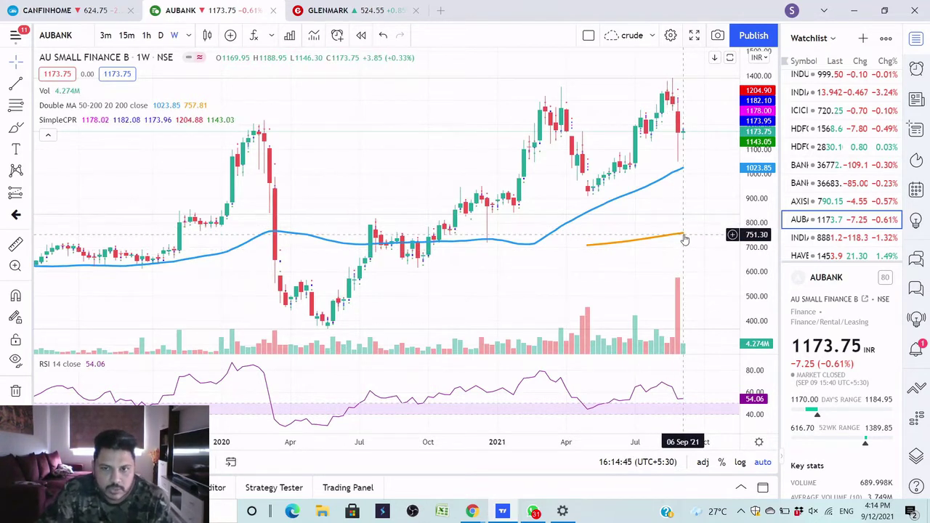
{"action": "scroll", "coordinate": [683, 234], "scroll_direction": "up", "scroll_amount": 4}
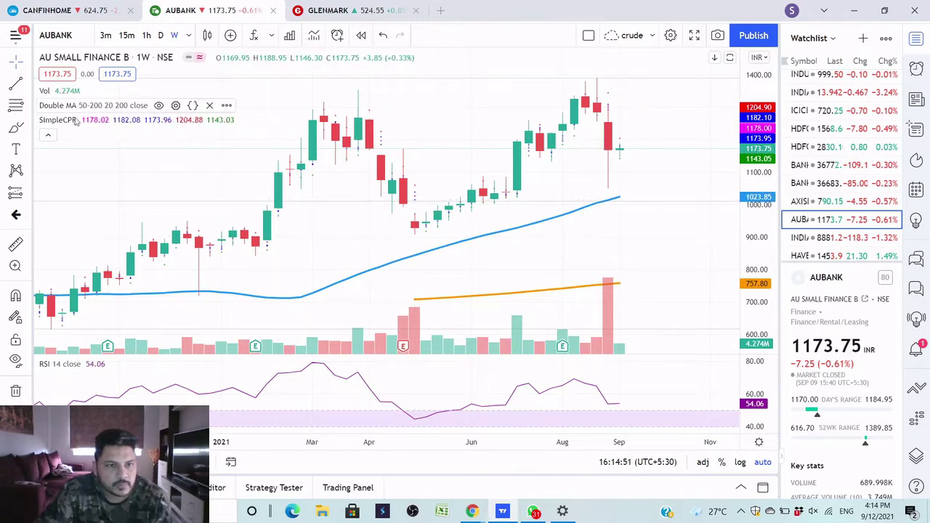
- Collapse the indicator legends, review AUBANK's weekly candles, then switch to KOTAKBANK
{"action": "left_click", "coordinate": [48, 138]}
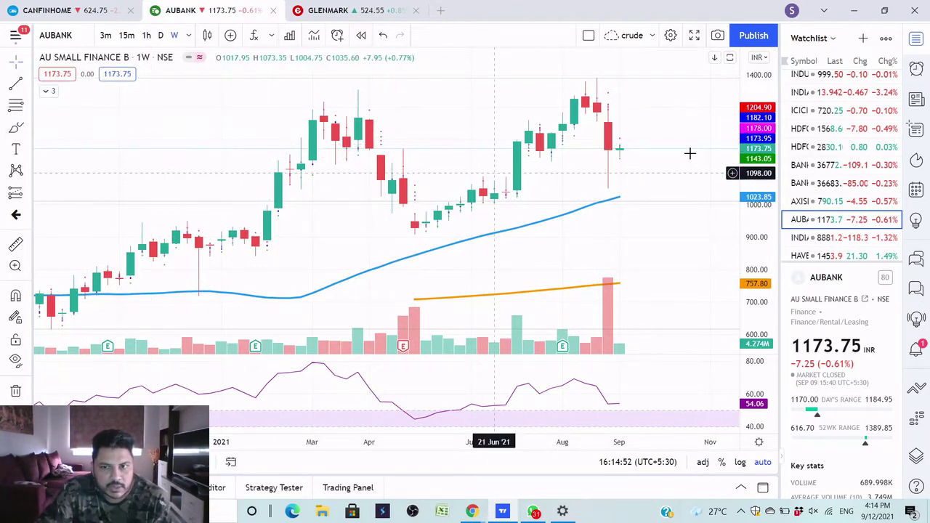
{"action": "scroll", "coordinate": [869, 131], "scroll_direction": "up", "scroll_amount": 3}
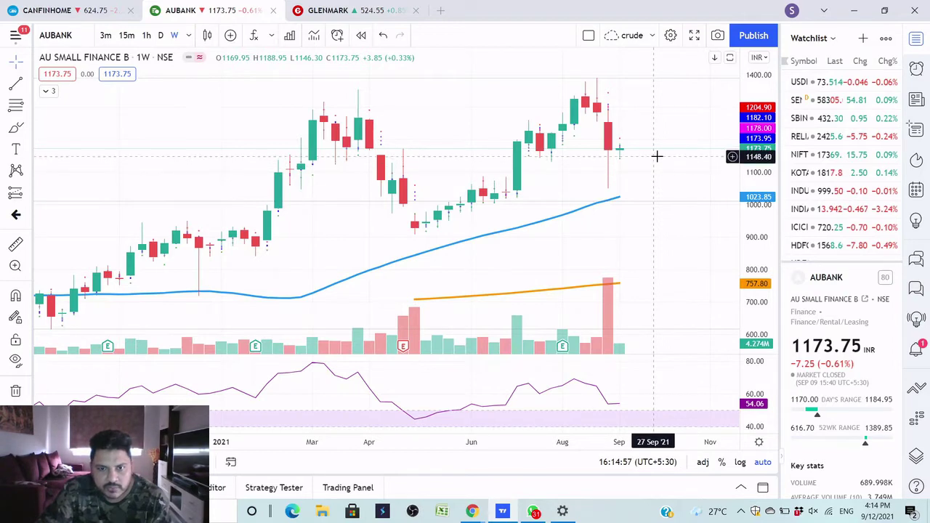
{"action": "scroll", "coordinate": [656, 157], "scroll_direction": "down", "scroll_amount": 3}
{"action": "scroll", "coordinate": [689, 157], "scroll_direction": "up", "scroll_amount": 2}
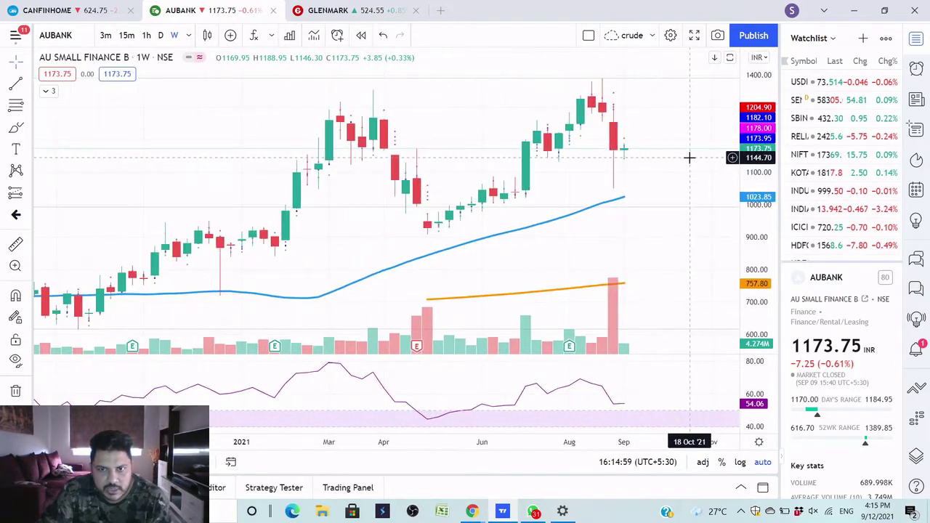
{"action": "scroll", "coordinate": [660, 175], "scroll_direction": "up", "scroll_amount": 2}
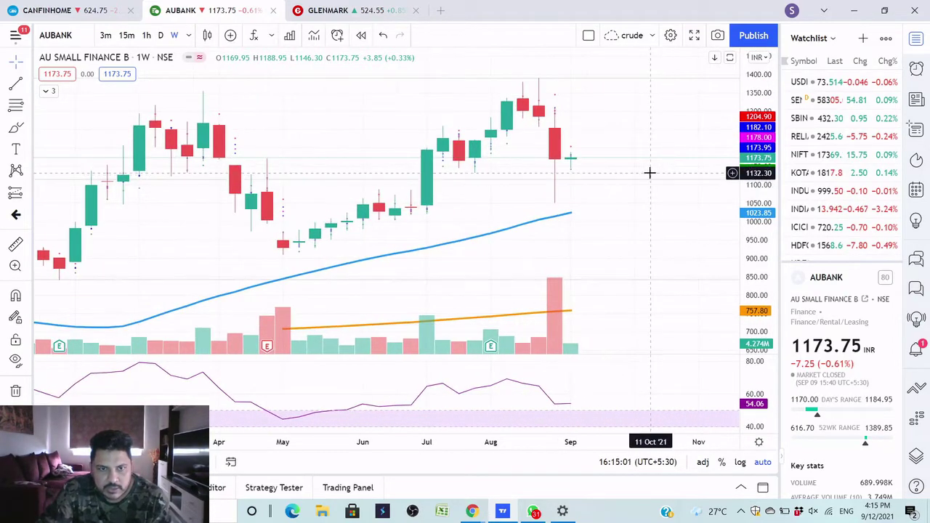
{"action": "scroll", "coordinate": [649, 173], "scroll_direction": "down", "scroll_amount": 1}
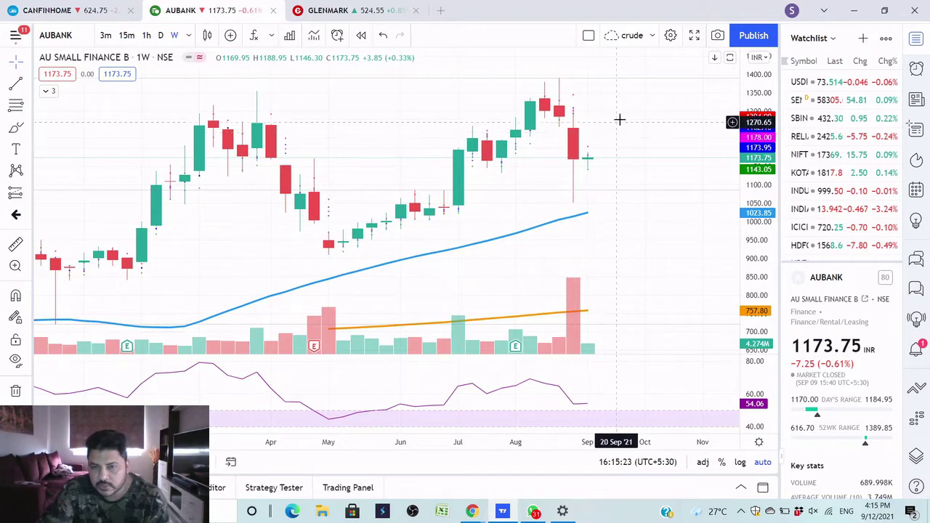
{"action": "left_click", "coordinate": [824, 175]}
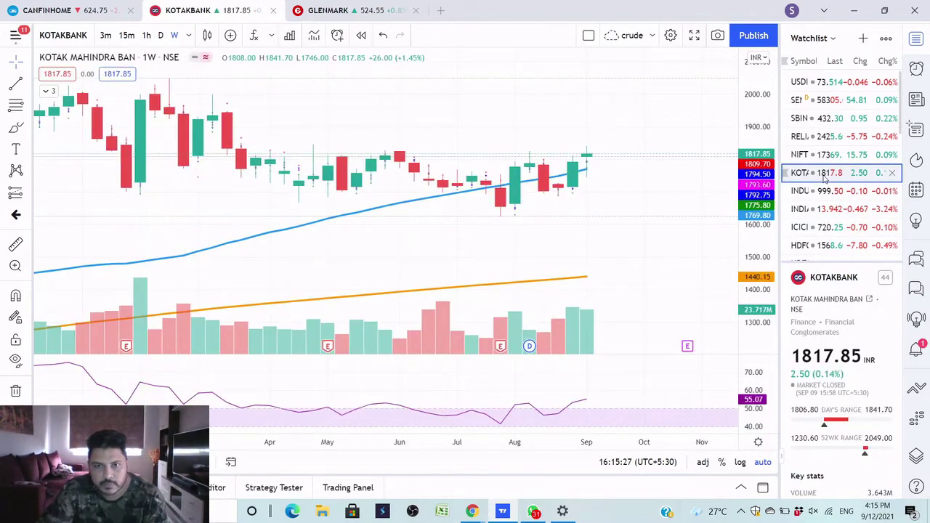
- Review RELIANCE, SBIN and INDUSINDBK weekly charts from the watchlist, then switch to INDIA VIX
{"action": "left_click", "coordinate": [819, 139]}
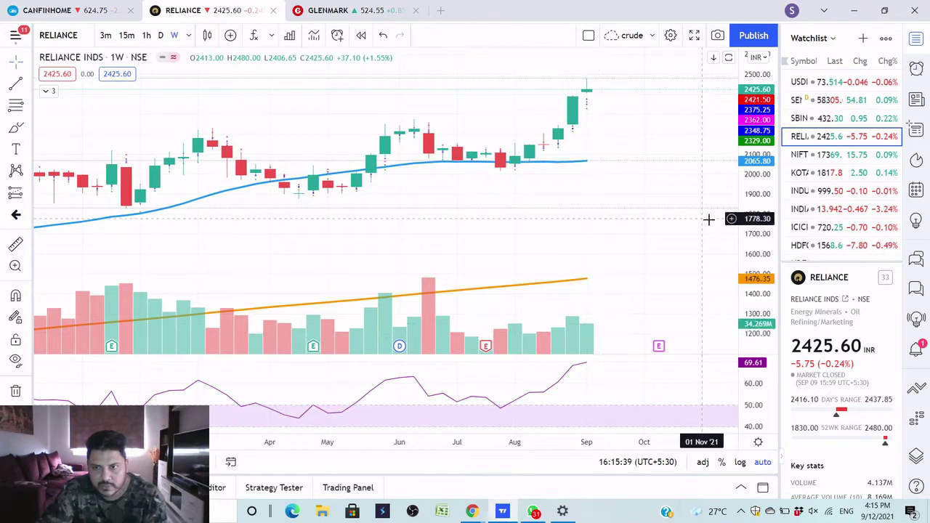
{"action": "left_click", "coordinate": [819, 123]}
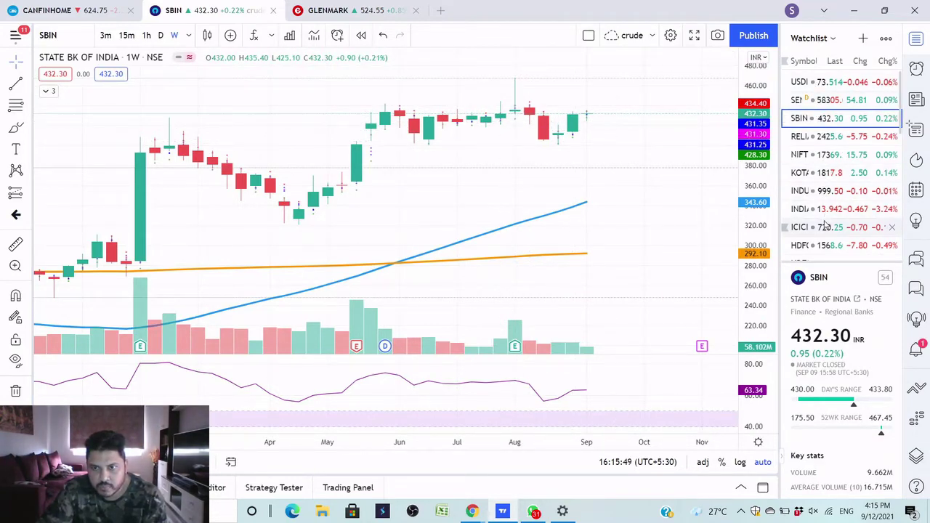
{"action": "left_click", "coordinate": [825, 191]}
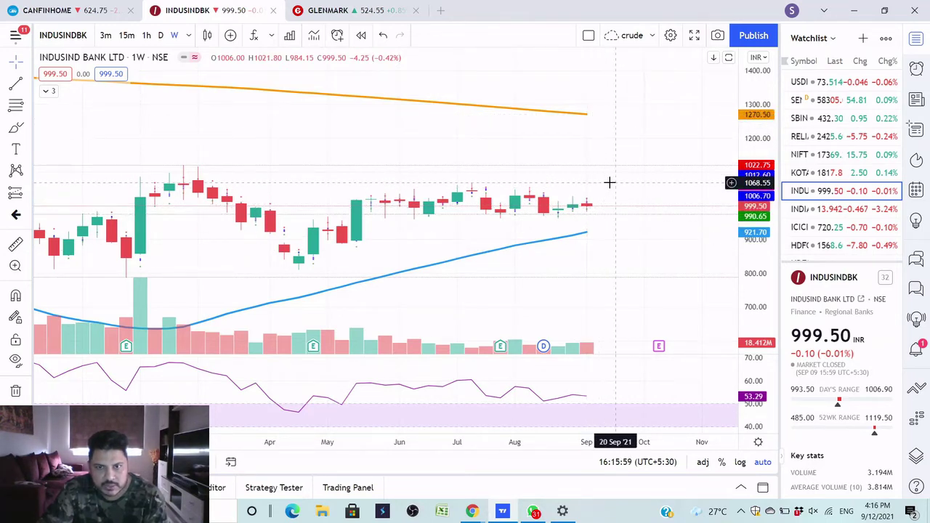
{"action": "scroll", "coordinate": [610, 186], "scroll_direction": "down", "scroll_amount": 2}
{"action": "scroll", "coordinate": [640, 175], "scroll_direction": "down", "scroll_amount": 2}
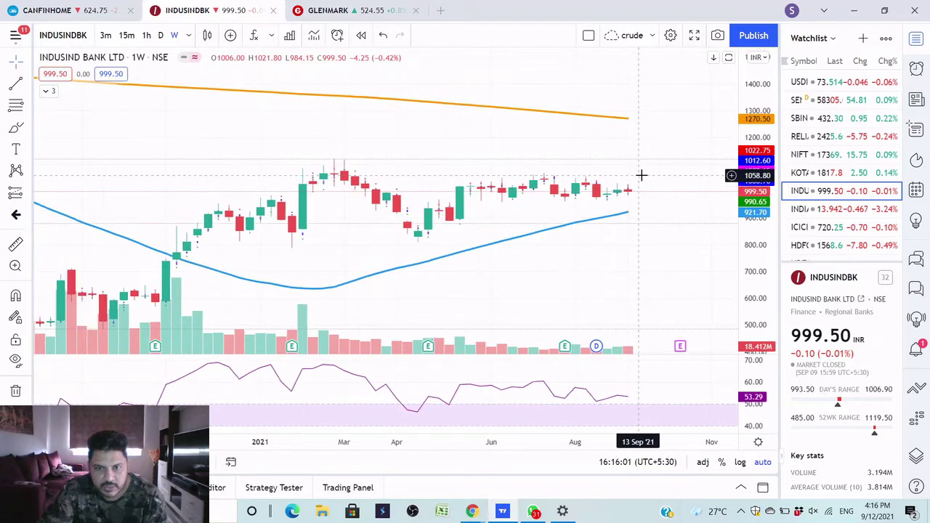
{"action": "scroll", "coordinate": [625, 178], "scroll_direction": "up", "scroll_amount": 2}
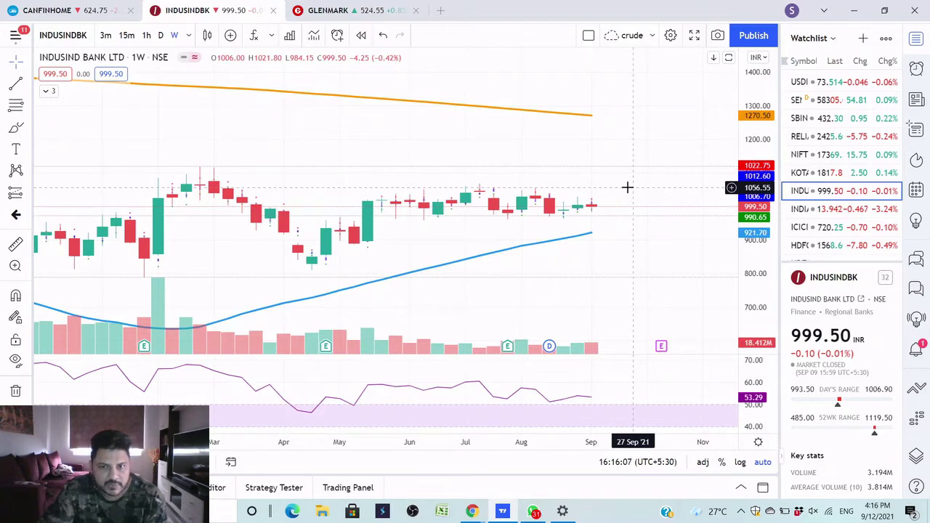
{"action": "left_click", "coordinate": [839, 209]}
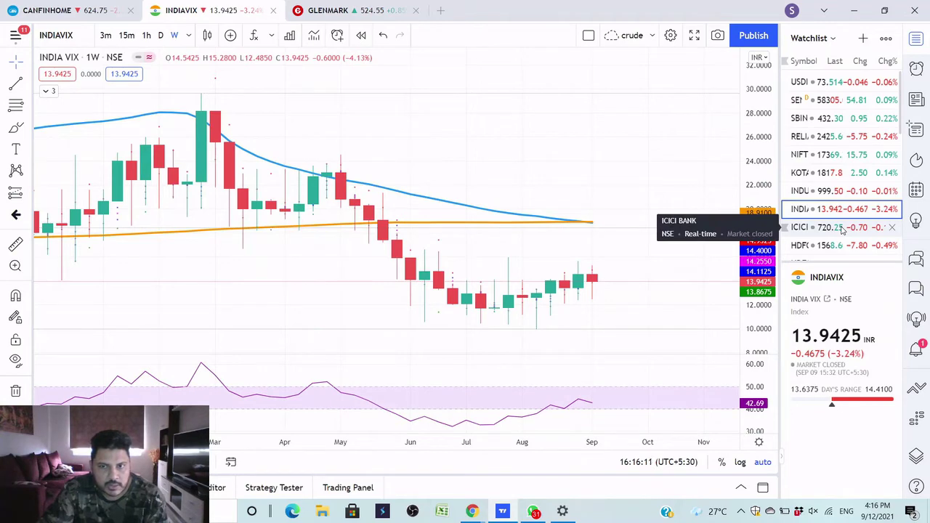
- Review the ICICIBANK weekly chart, zooming in and out
{"action": "left_click", "coordinate": [841, 227]}
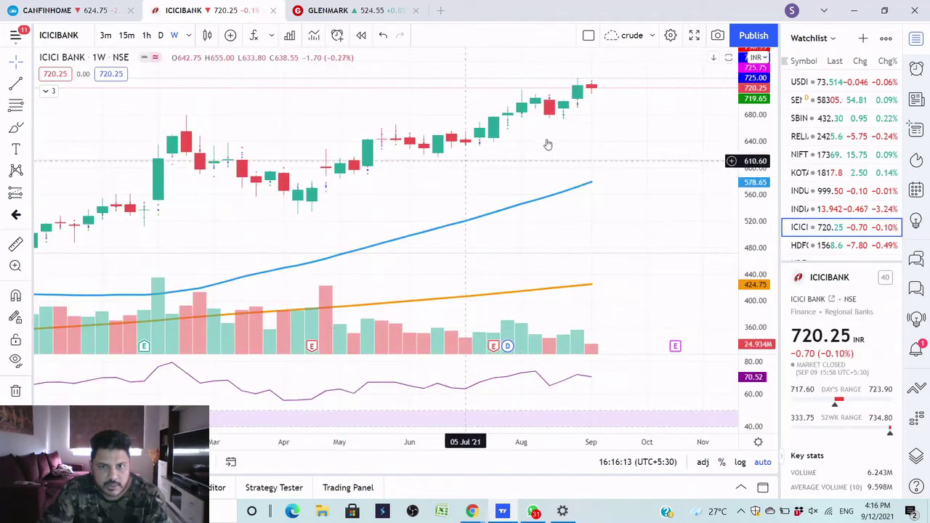
{"action": "scroll", "coordinate": [610, 147], "scroll_direction": "down", "scroll_amount": 5}
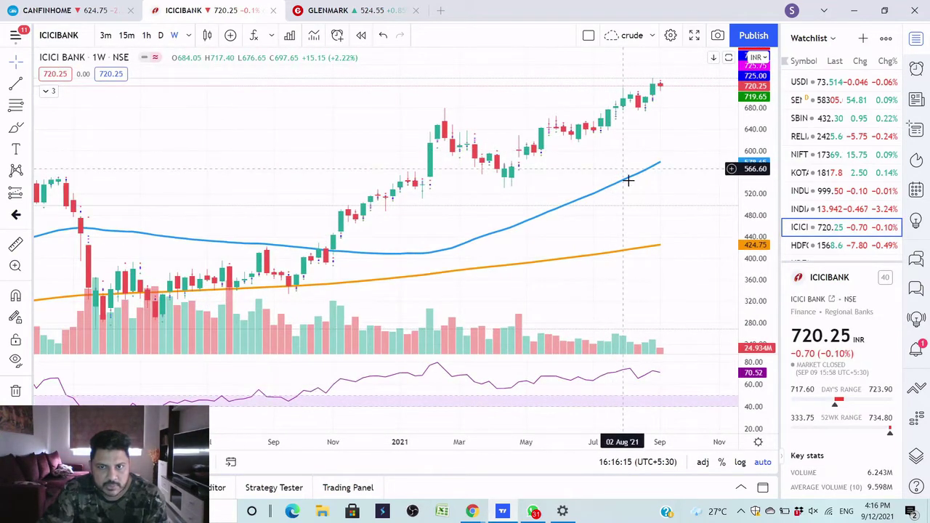
{"action": "scroll", "coordinate": [635, 180], "scroll_direction": "down", "scroll_amount": 8}
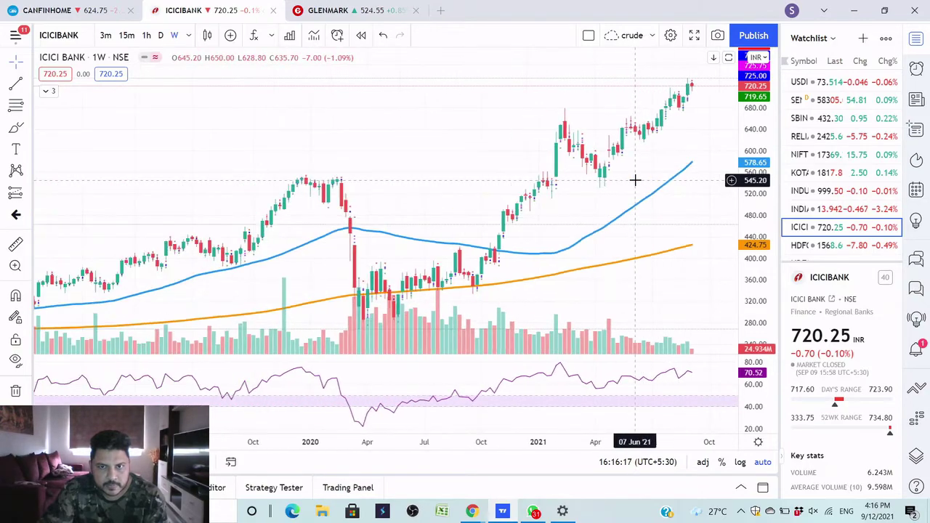
{"action": "scroll", "coordinate": [635, 180], "scroll_direction": "down", "scroll_amount": 8}
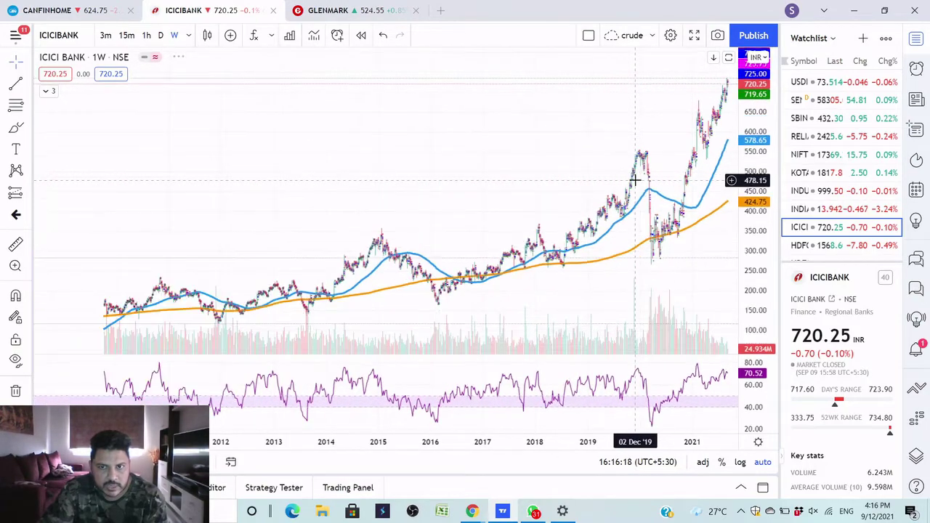
{"action": "scroll", "coordinate": [635, 180], "scroll_direction": "up", "scroll_amount": 10}
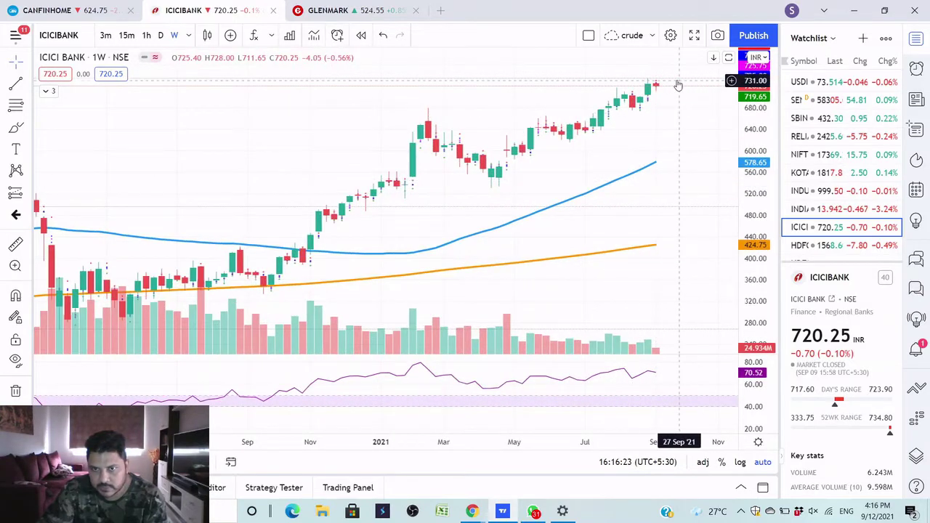
- Switch to HDFCBANK and zoom through its weekly chart
{"action": "left_click", "coordinate": [810, 248]}
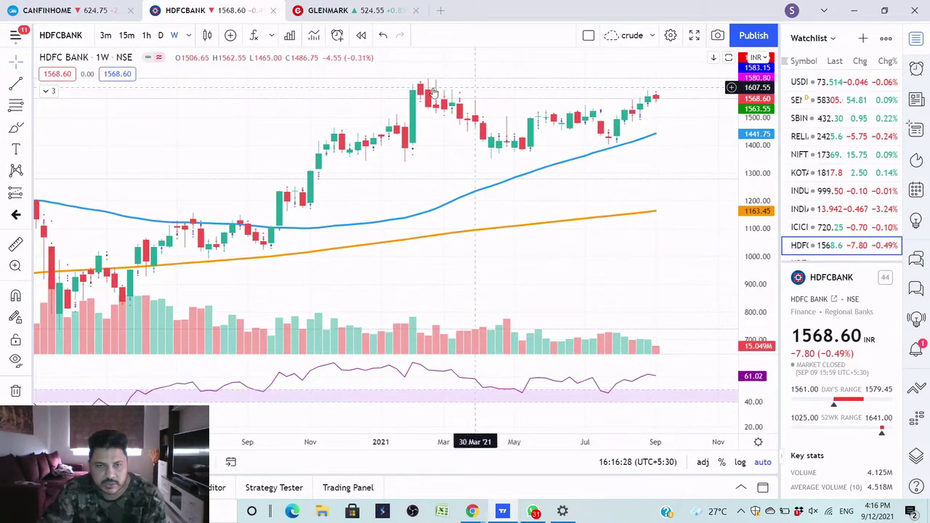
{"action": "scroll", "coordinate": [692, 180], "scroll_direction": "down", "scroll_amount": 3}
{"action": "scroll", "coordinate": [691, 180], "scroll_direction": "down", "scroll_amount": 3}
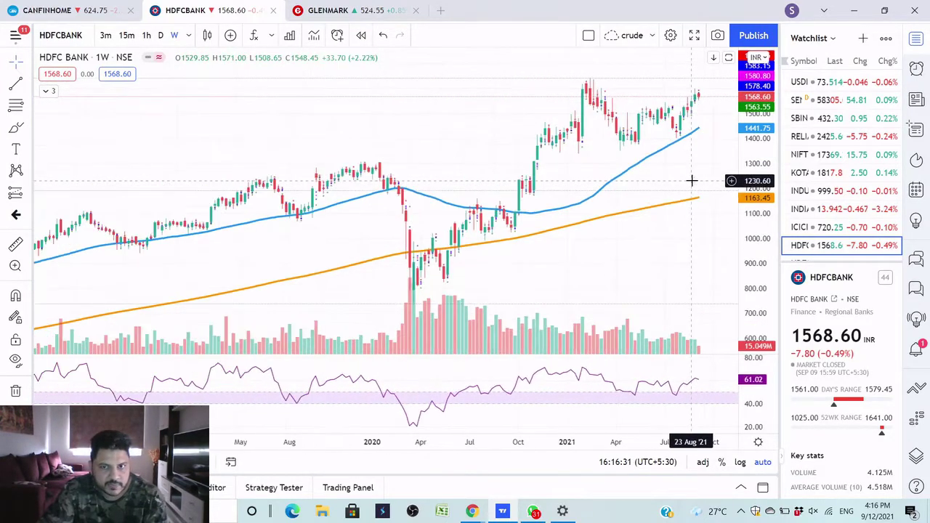
{"action": "scroll", "coordinate": [692, 180], "scroll_direction": "up", "scroll_amount": 5}
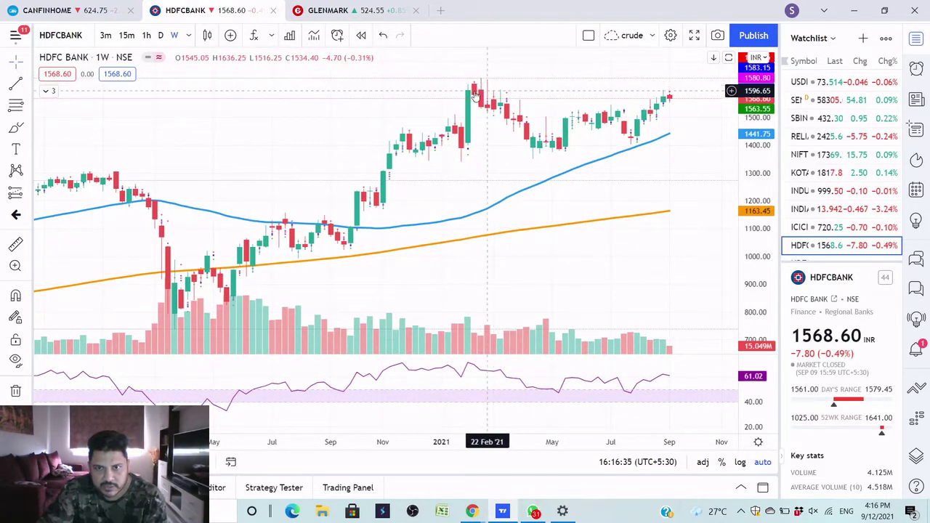
{"action": "scroll", "coordinate": [848, 254], "scroll_direction": "down", "scroll_amount": 2}
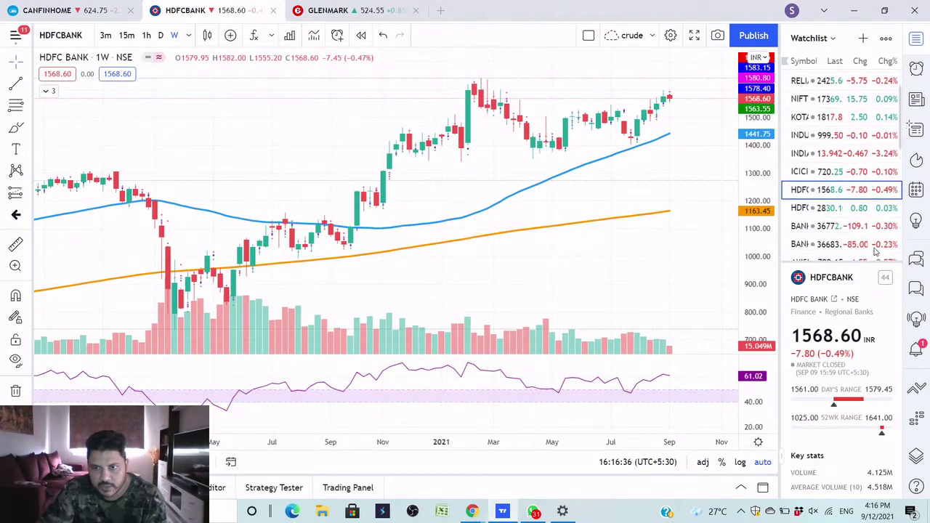
- Review HDFC's weekly chart, then move down the watchlist to BANKNIFTY1!
{"action": "left_click", "coordinate": [821, 203]}
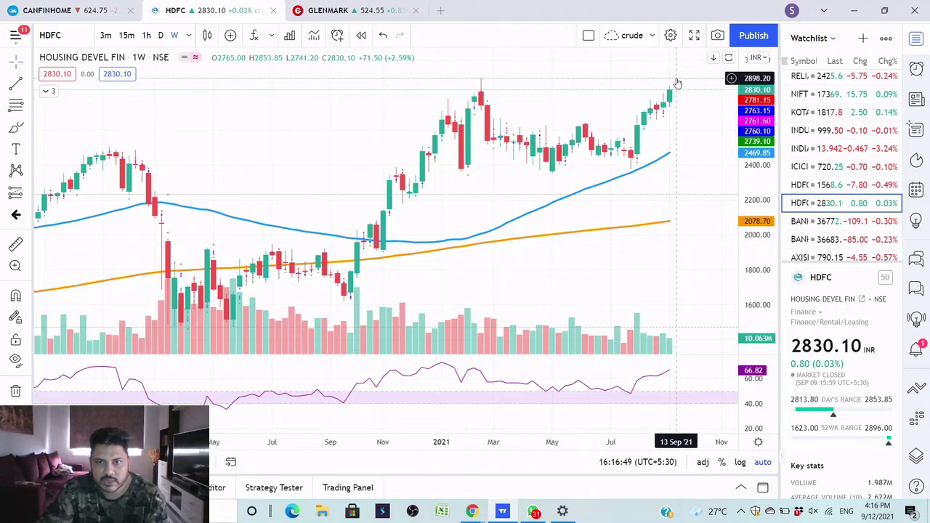
{"action": "scroll", "coordinate": [668, 211], "scroll_direction": "down", "scroll_amount": 5}
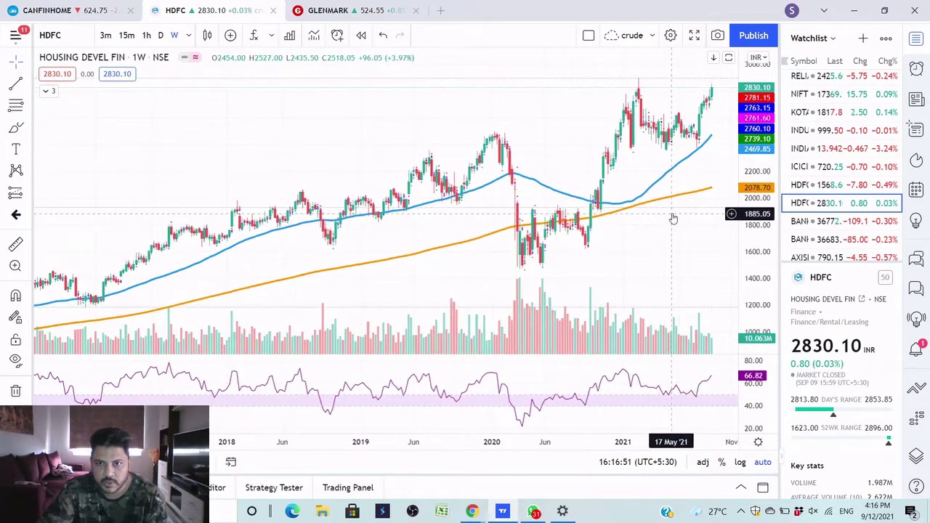
{"action": "scroll", "coordinate": [673, 218], "scroll_direction": "down", "scroll_amount": 8}
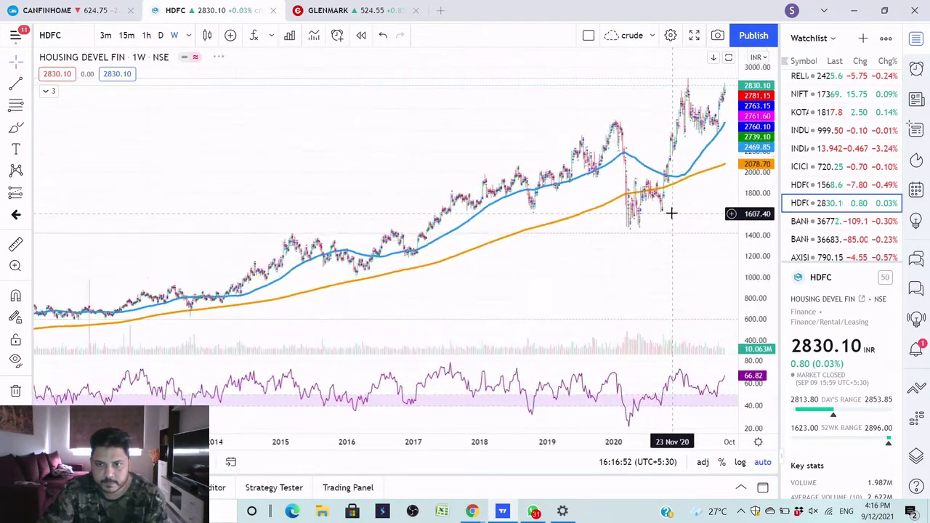
{"action": "scroll", "coordinate": [672, 213], "scroll_direction": "up", "scroll_amount": 10}
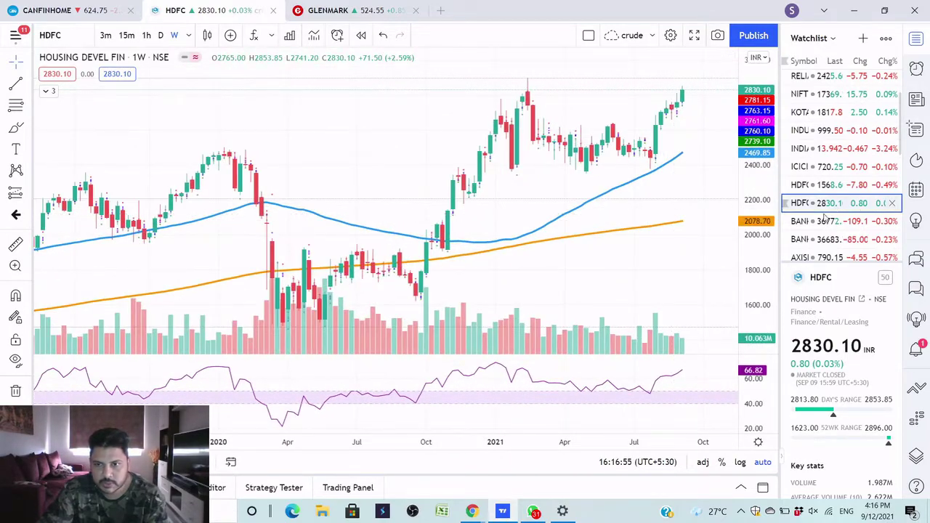
{"action": "key", "text": "Down"}
{"action": "key", "text": "Down"}
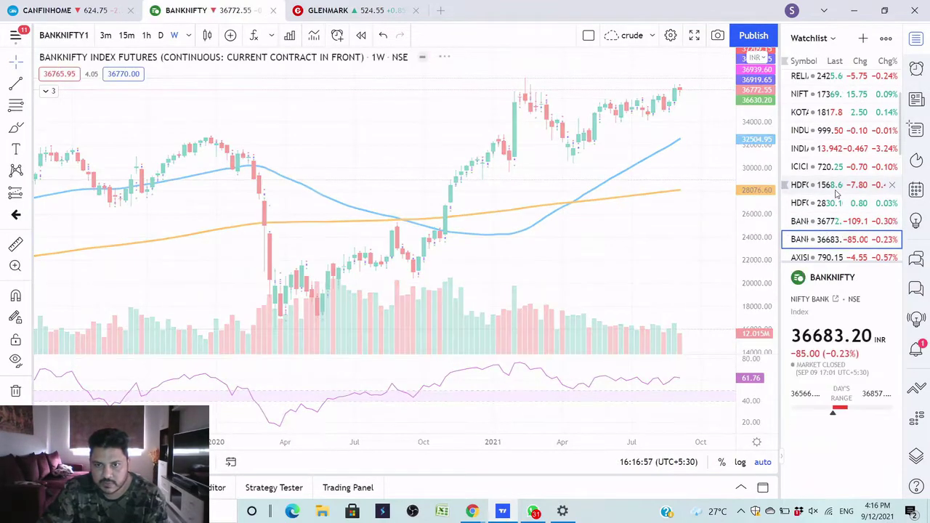
- Review the NIFTY BANK weekly chart, then step through AXISBANK and HAVELLS
{"action": "scroll", "coordinate": [835, 192], "scroll_direction": "down", "scroll_amount": 3}
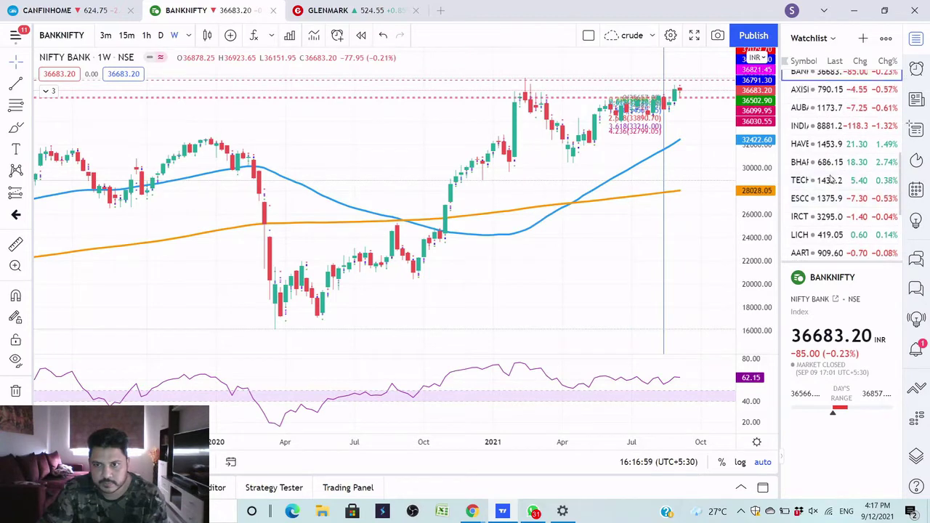
{"action": "scroll", "coordinate": [832, 180], "scroll_direction": "up", "scroll_amount": 2}
{"action": "key", "text": "Down"}
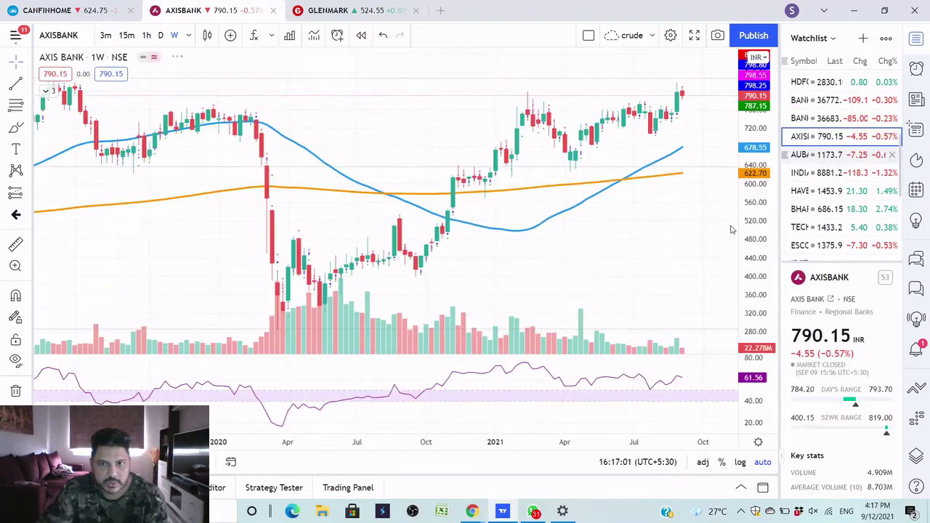
{"action": "left_click", "coordinate": [815, 193]}
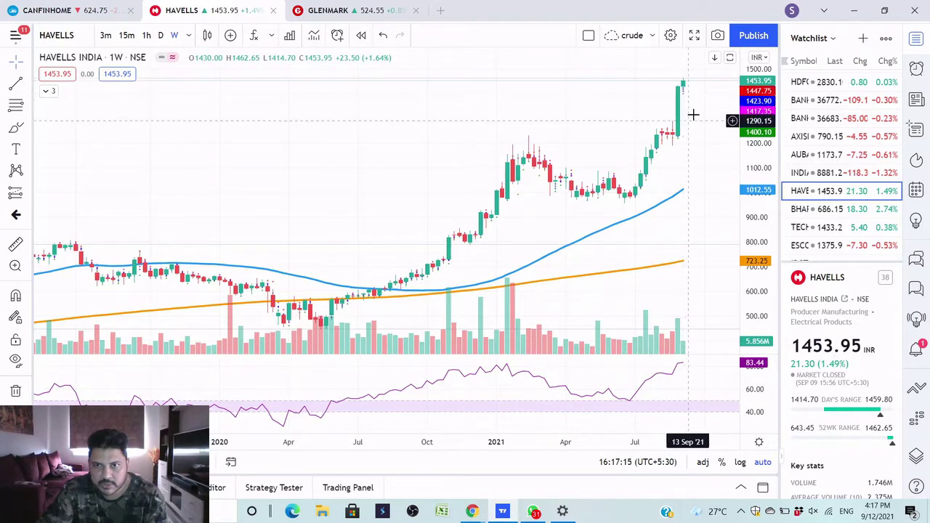
- Review BHARTIARTL and TECHM weekly charts, then switch to ESCORTS
{"action": "scroll", "coordinate": [679, 133], "scroll_direction": "up", "scroll_amount": 2}
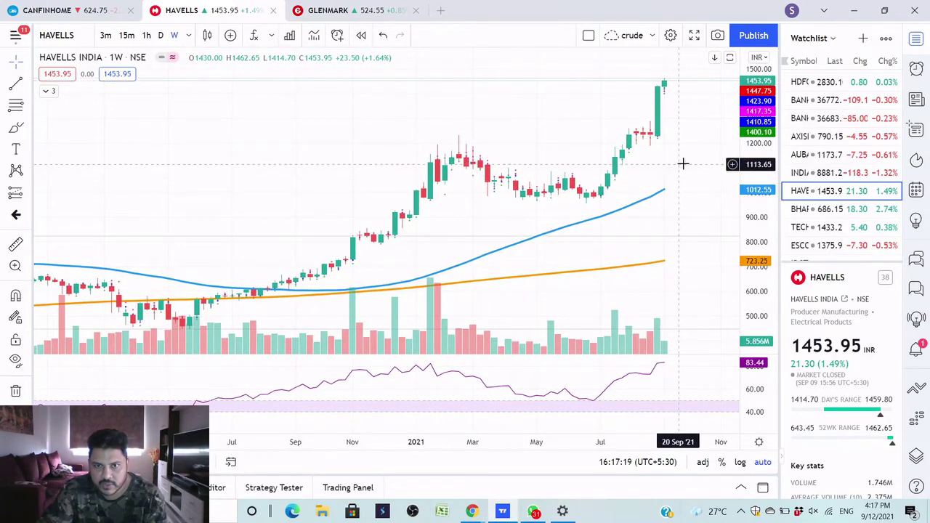
{"action": "left_click", "coordinate": [830, 209]}
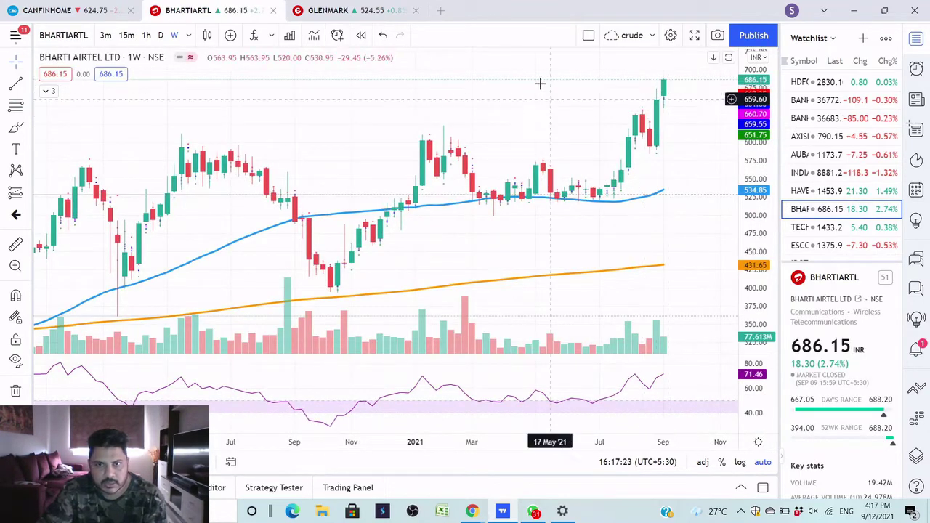
{"action": "left_click", "coordinate": [819, 228]}
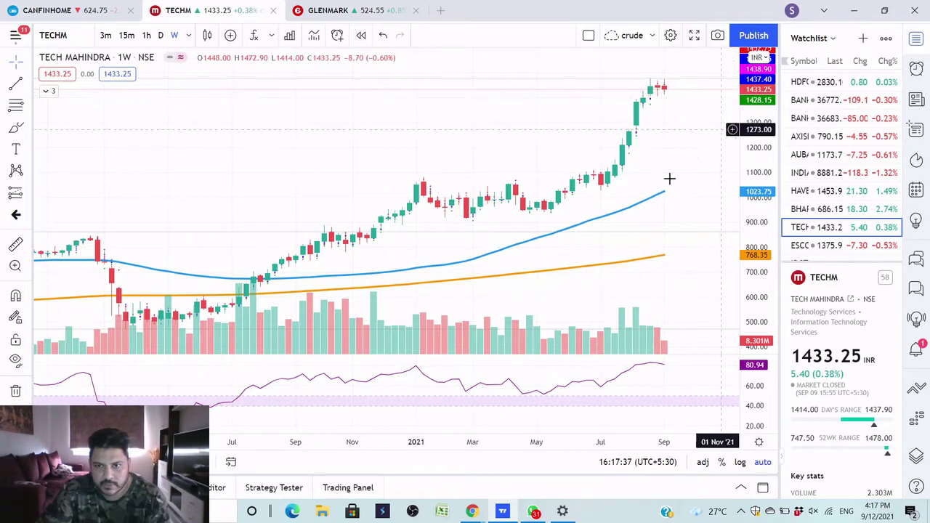
{"action": "scroll", "coordinate": [819, 229], "scroll_direction": "down", "scroll_amount": 2}
{"action": "left_click", "coordinate": [807, 184]}
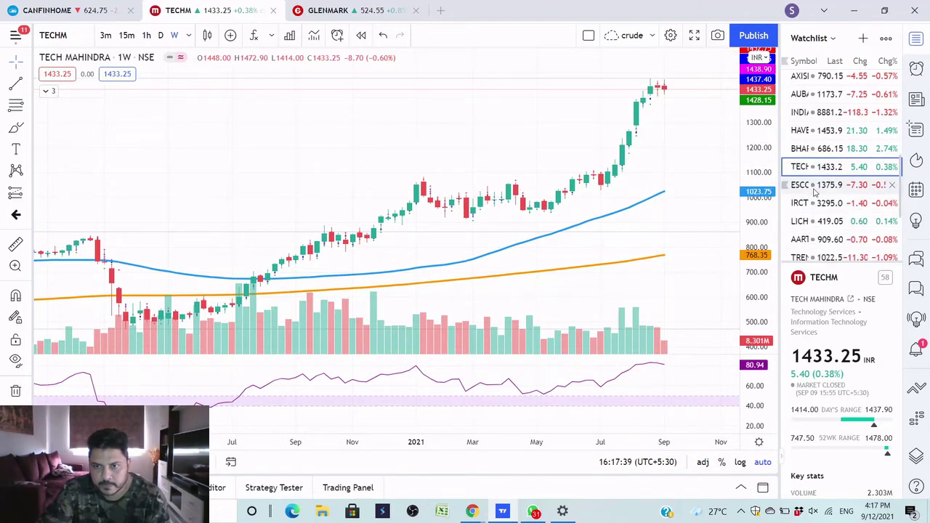